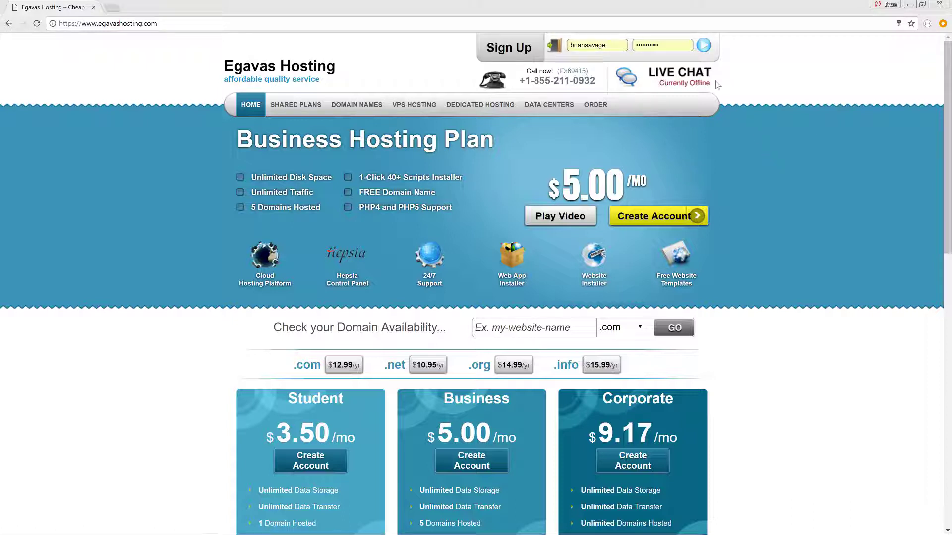
- Sign in and list the hosted domains, expanding inside-out-project.com's subdomains
{"action": "left_click", "coordinate": [704, 46]}
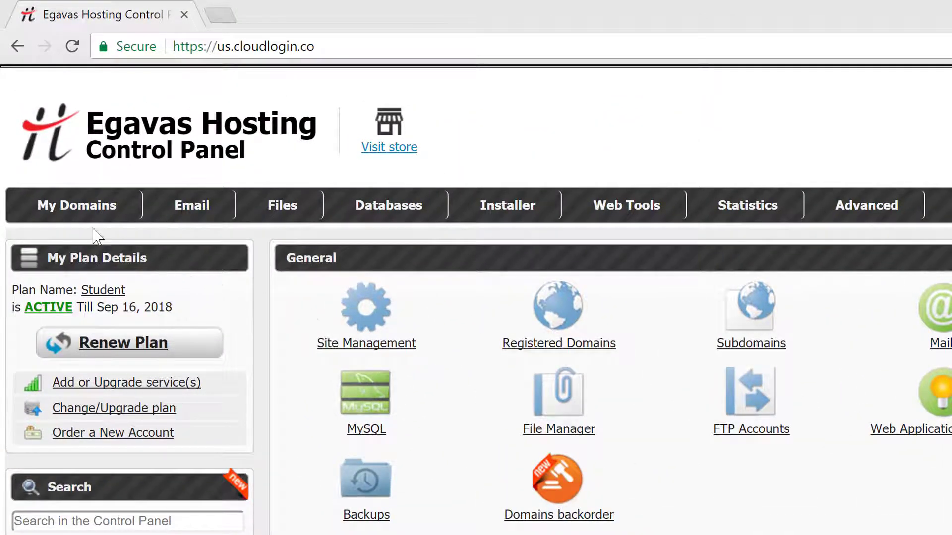
{"action": "mouse_move", "coordinate": [89, 213]}
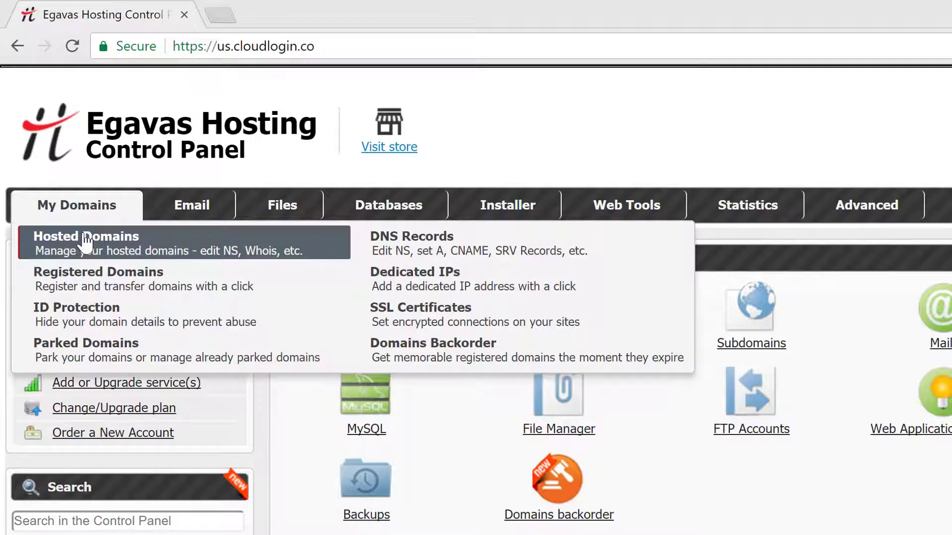
{"action": "left_click", "coordinate": [87, 241]}
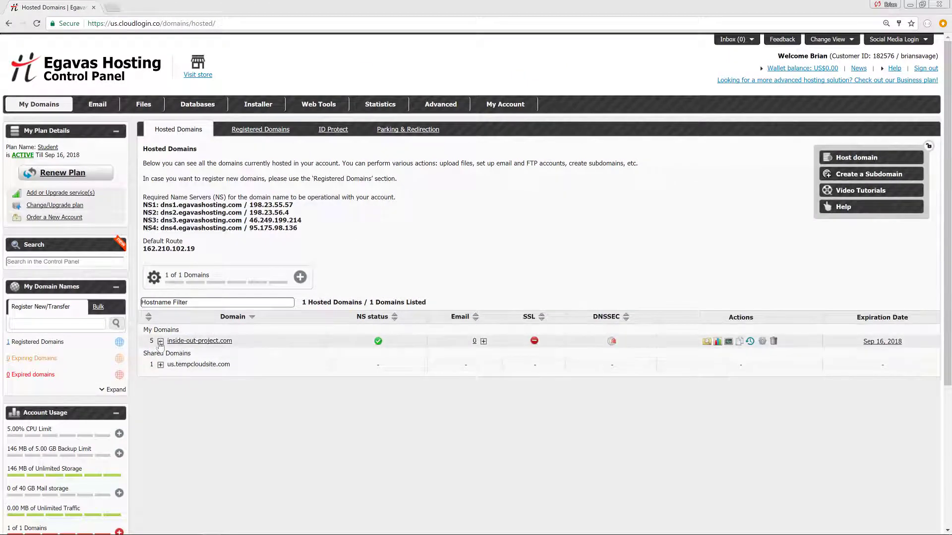
{"action": "left_click", "coordinate": [160, 341]}
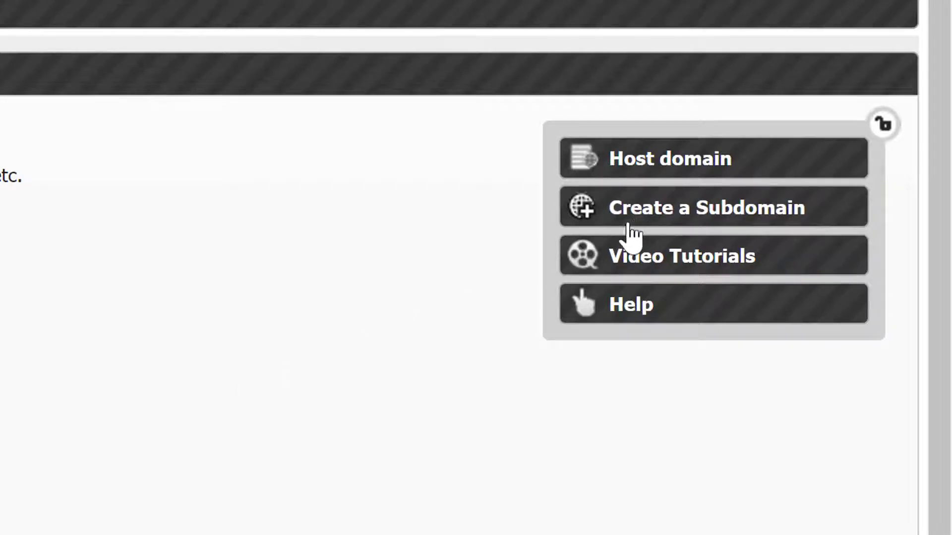
- Add the subdomain inside-out-wp under the parent domain inside-out-project.com
{"action": "left_click", "coordinate": [617, 221]}
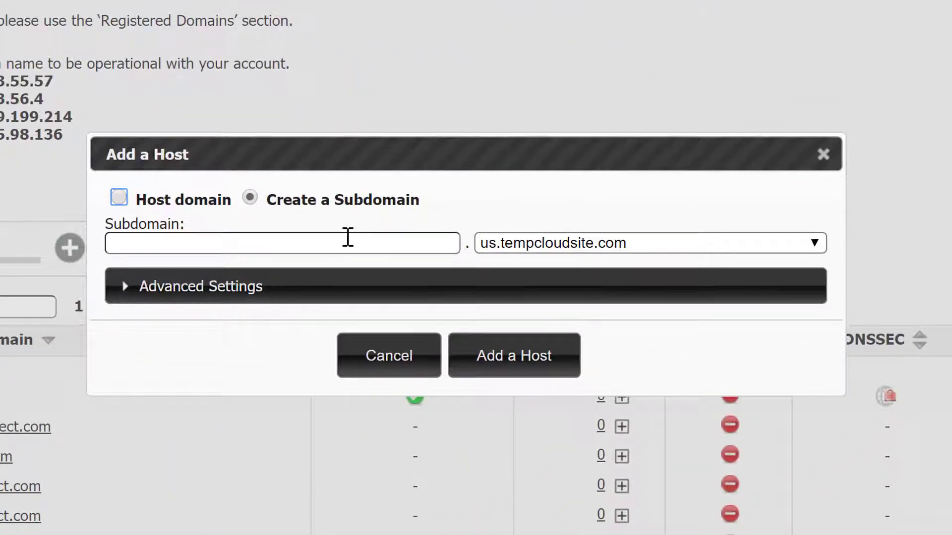
{"action": "left_click", "coordinate": [339, 245]}
{"action": "type", "text": "insi"}
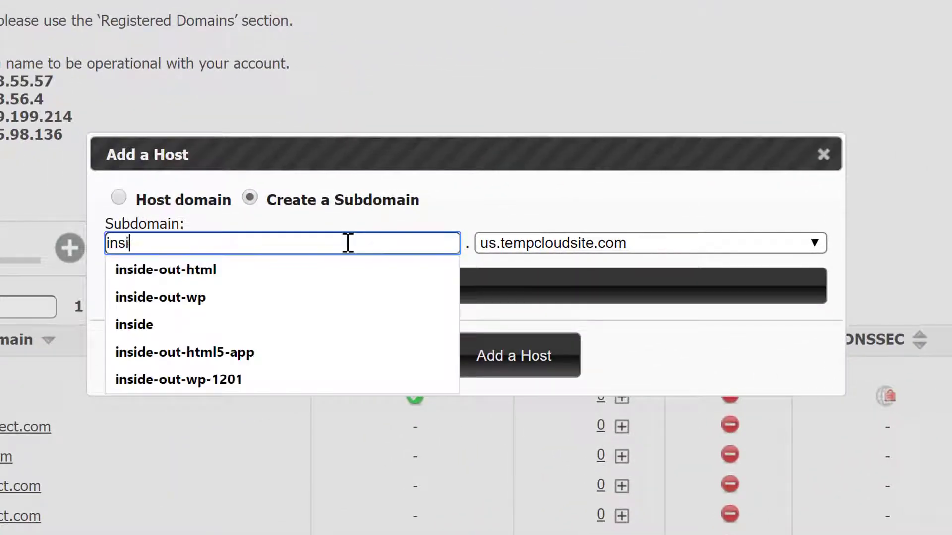
{"action": "type", "text": "de-out"}
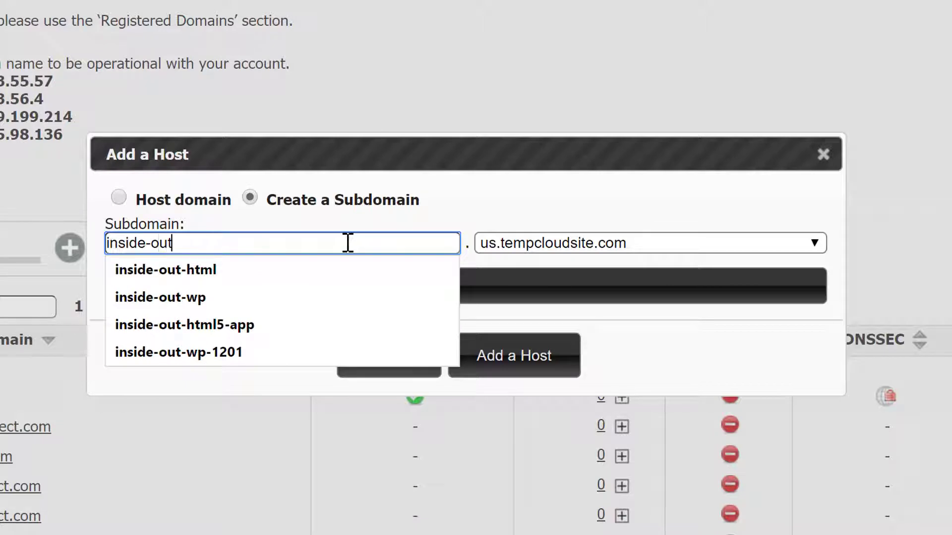
{"action": "type", "text": "-wp"}
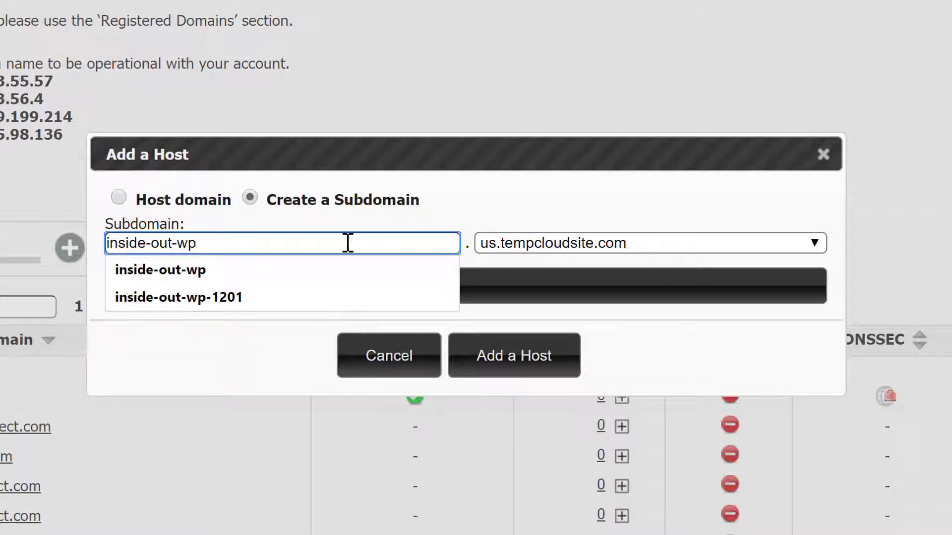
{"action": "left_click", "coordinate": [569, 247]}
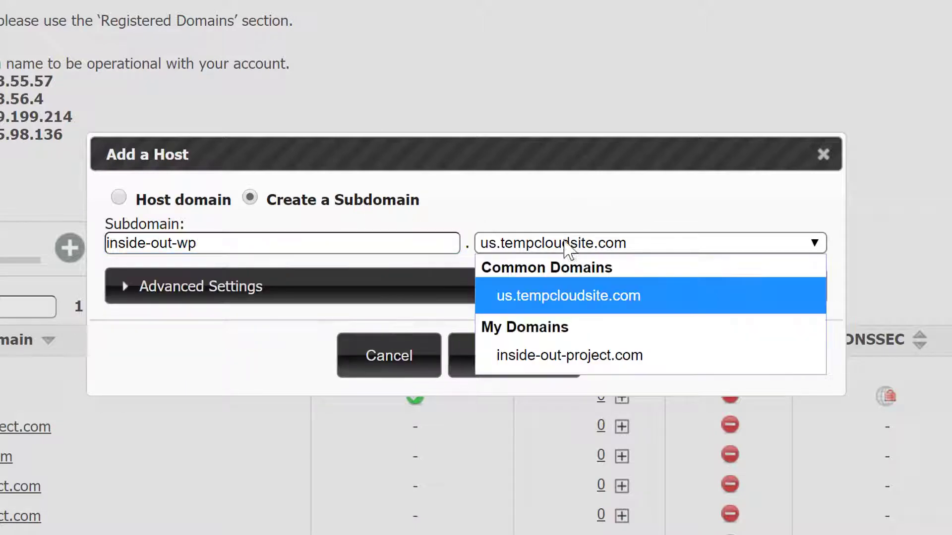
{"action": "left_click", "coordinate": [589, 352]}
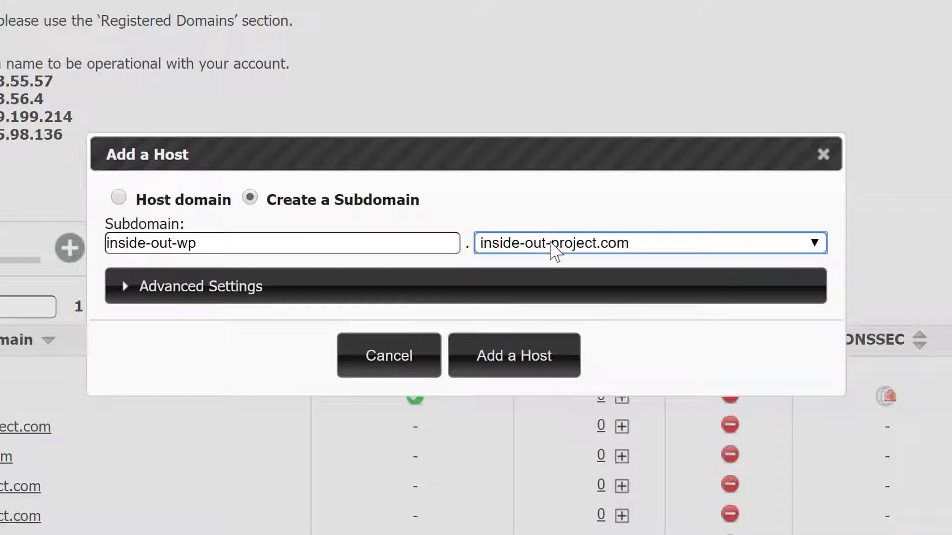
{"action": "left_click", "coordinate": [702, 356]}
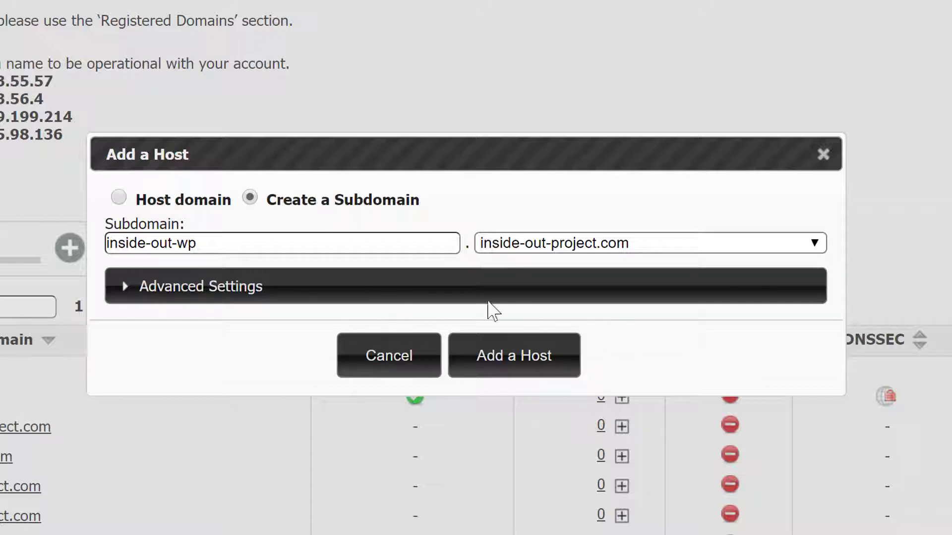
{"action": "left_click", "coordinate": [545, 369]}
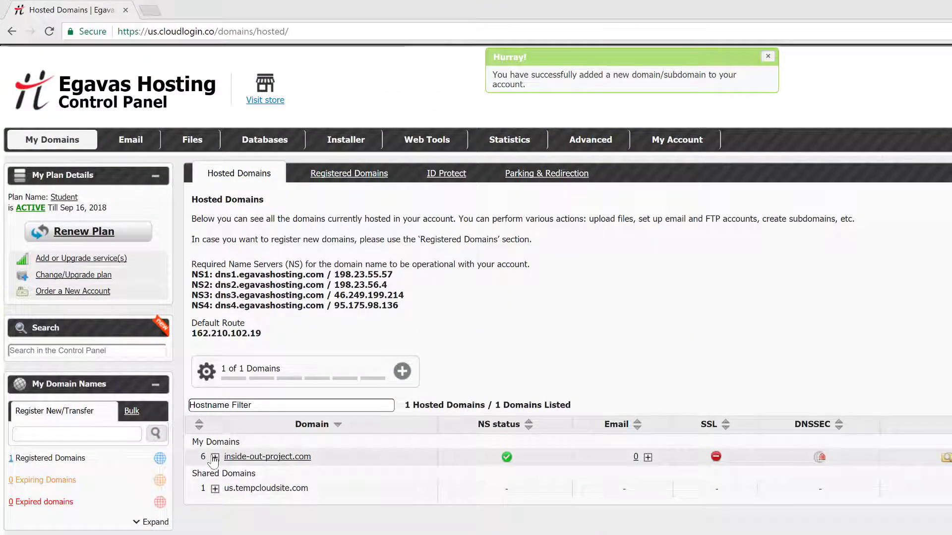
- Expand inside-out-project.com and open the Domain Information details for inside-out-wp
{"action": "left_click", "coordinate": [215, 456]}
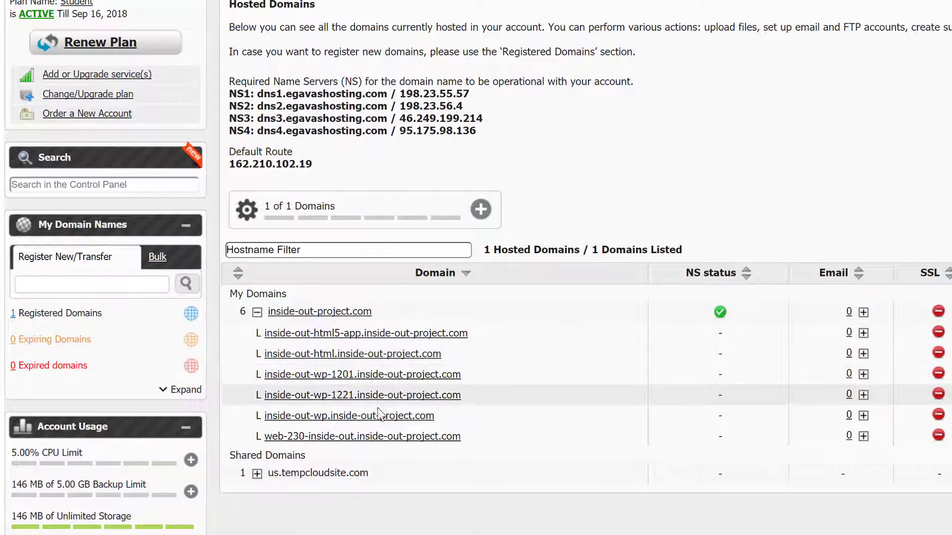
{"action": "left_click", "coordinate": [374, 417]}
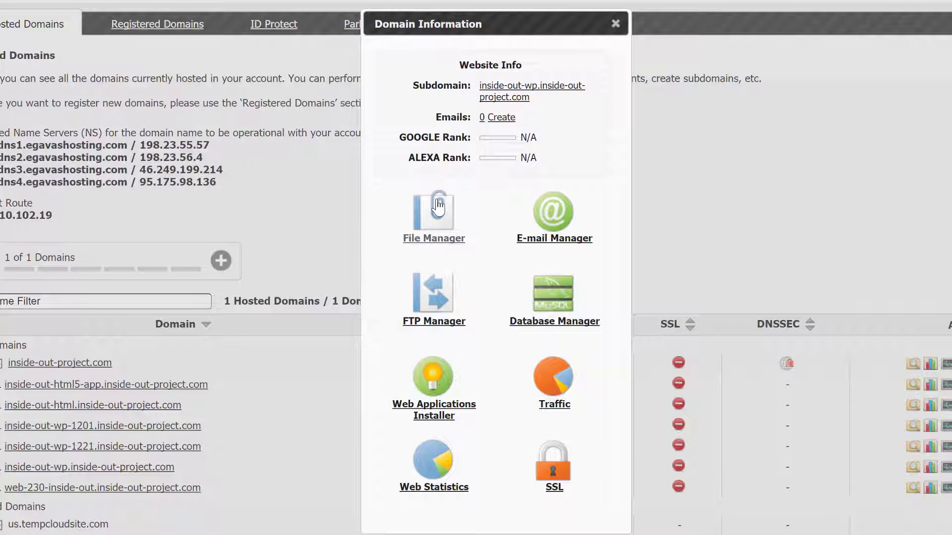
{"action": "left_click", "coordinate": [438, 206]}
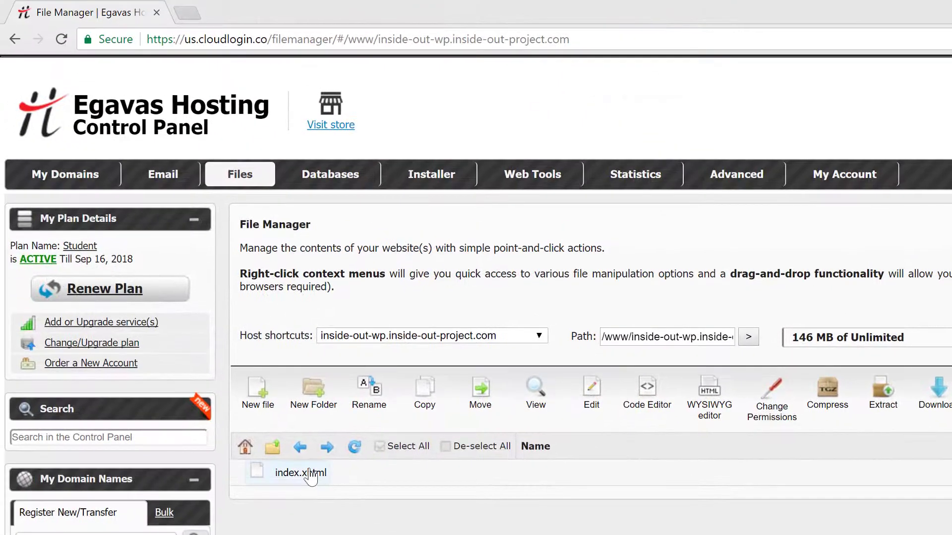
{"action": "right_click", "coordinate": [40, 269]}
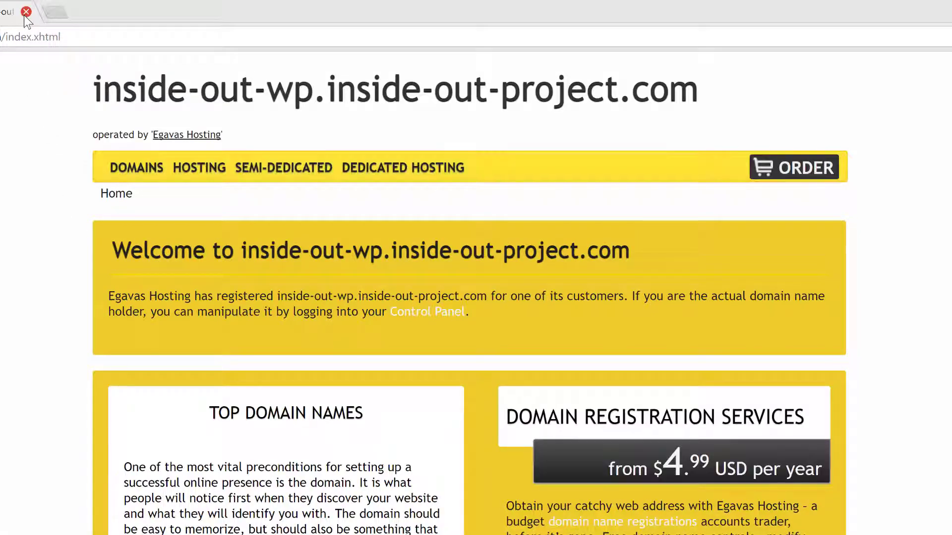
{"action": "left_click", "coordinate": [25, 12]}
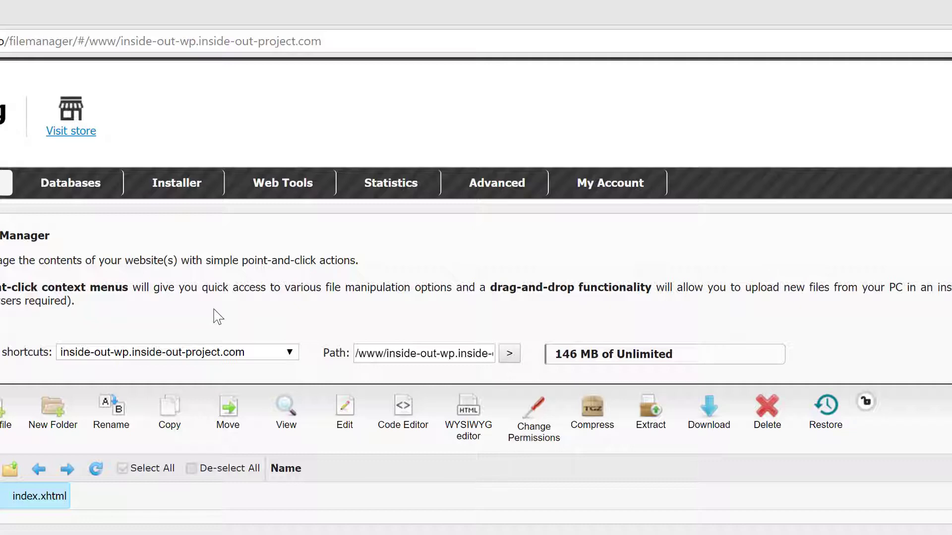
- Open the Applications Installer and browse its Most Popular Scripts list
{"action": "mouse_move", "coordinate": [174, 194]}
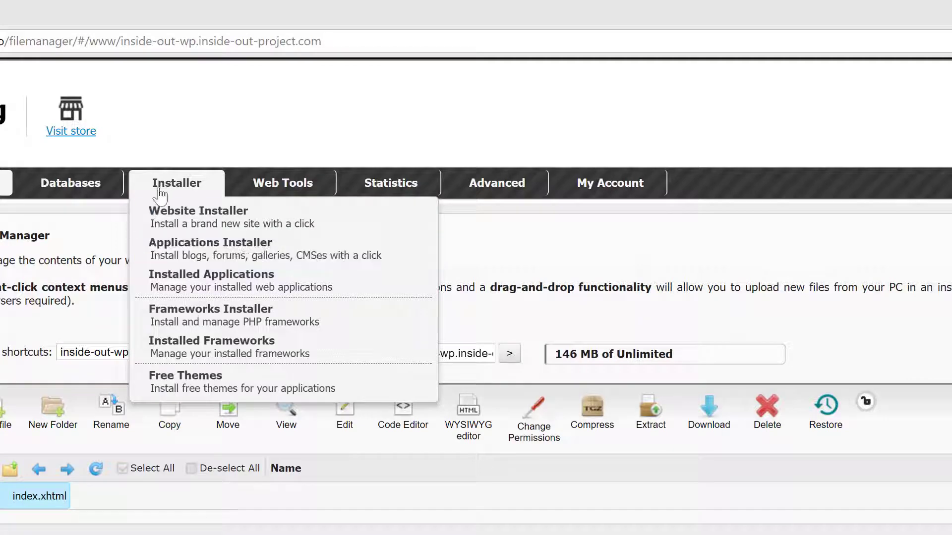
{"action": "left_click", "coordinate": [184, 251]}
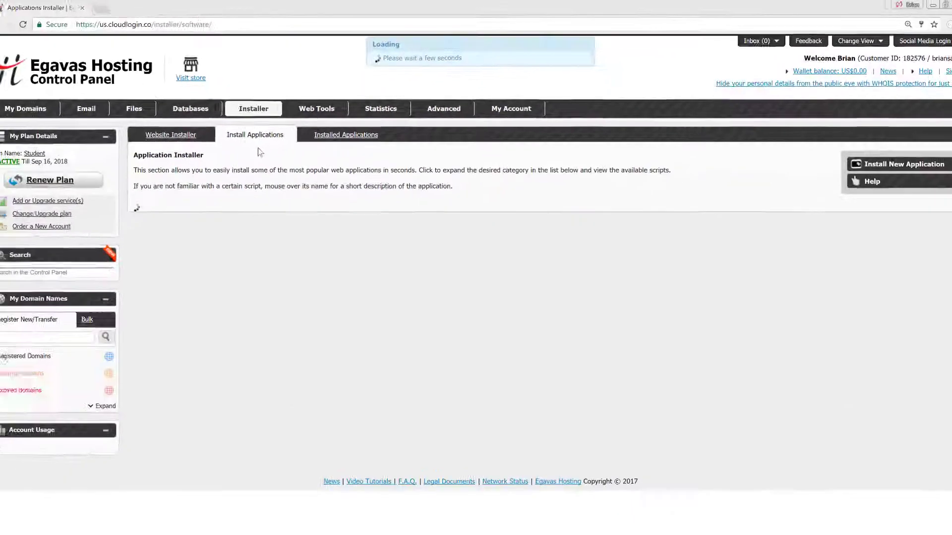
{"action": "scroll", "coordinate": [545, 218], "scroll_direction": "down", "scroll_amount": 4}
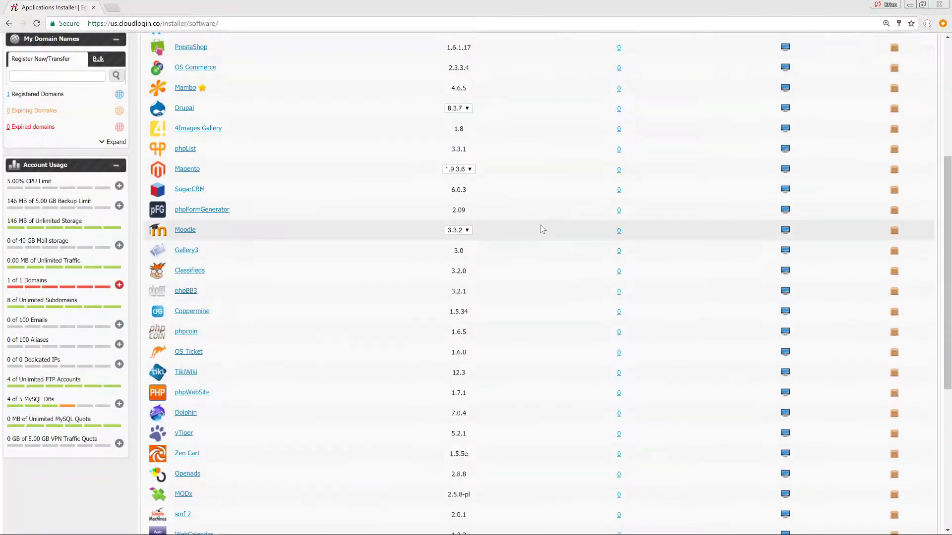
{"action": "scroll", "coordinate": [540, 229], "scroll_direction": "down", "scroll_amount": 6}
{"action": "scroll", "coordinate": [541, 229], "scroll_direction": "up", "scroll_amount": 2}
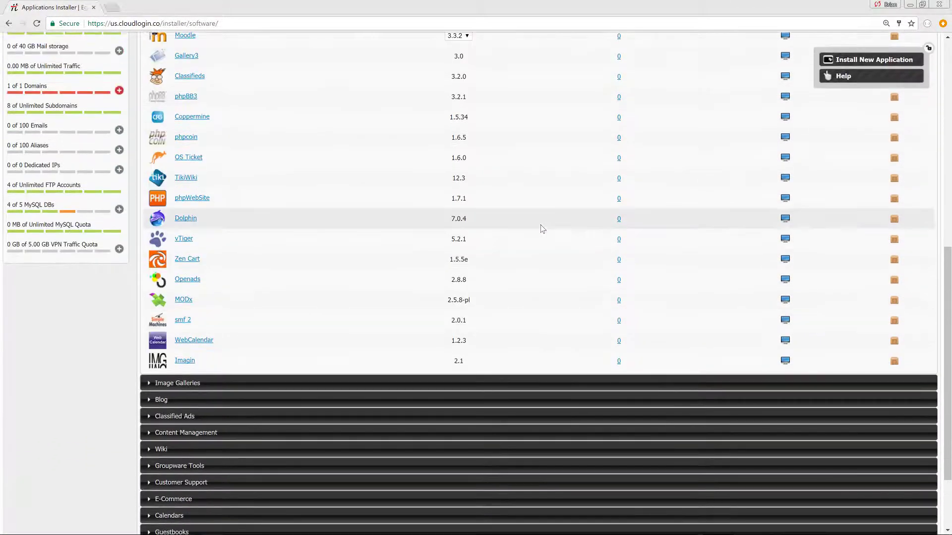
{"action": "scroll", "coordinate": [542, 228], "scroll_direction": "up", "scroll_amount": 8}
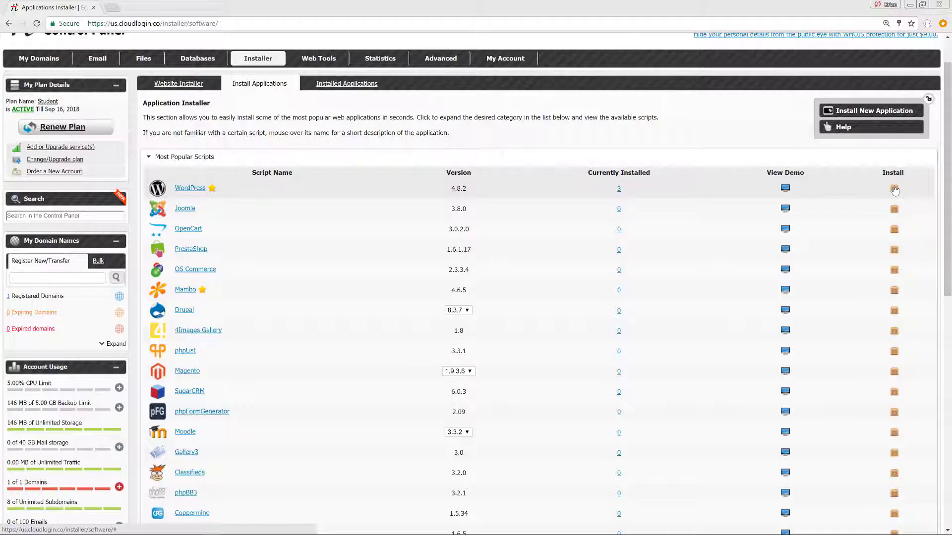
- Start the WordPress 4.8.2 install with Domain/URL set to inside-out-wp.inside-out-project.com
{"action": "left_click", "coordinate": [894, 189]}
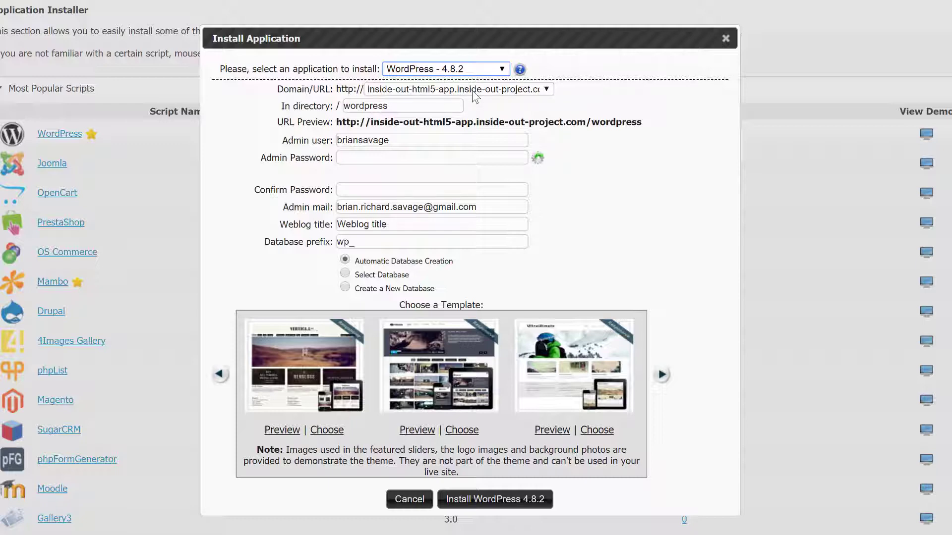
{"action": "left_click", "coordinate": [438, 91]}
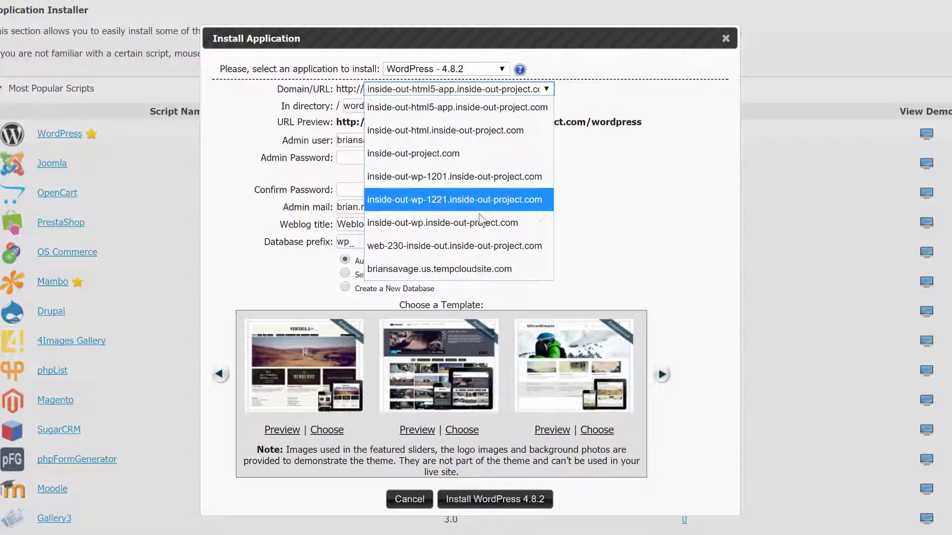
{"action": "left_click", "coordinate": [442, 224]}
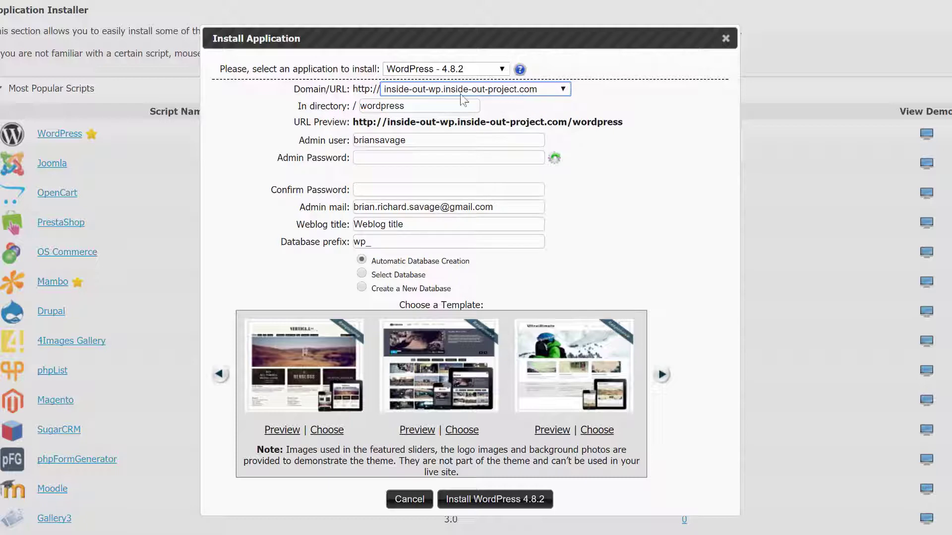
- Clear the 'wordpress' install directory so WordPress installs at the subdomain root
{"action": "left_click", "coordinate": [428, 104]}
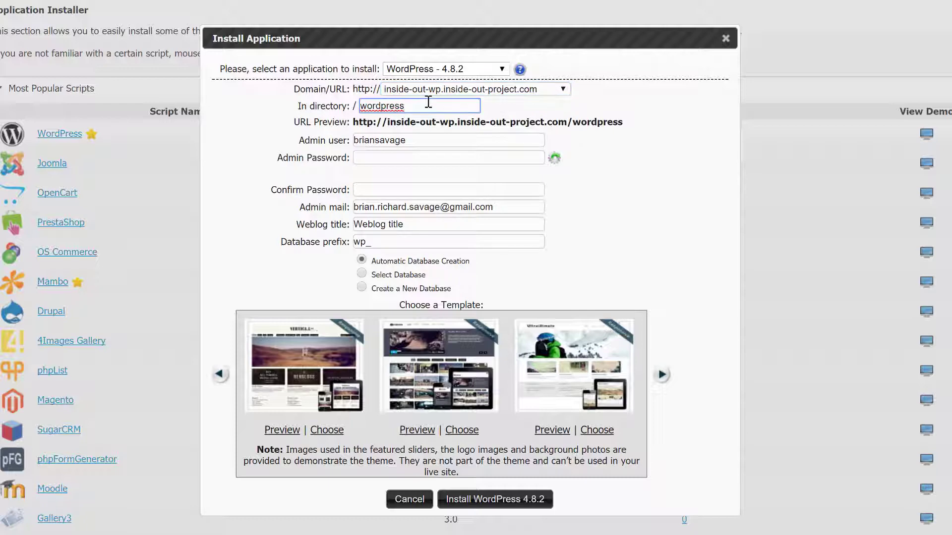
{"action": "double_click", "coordinate": [428, 104]}
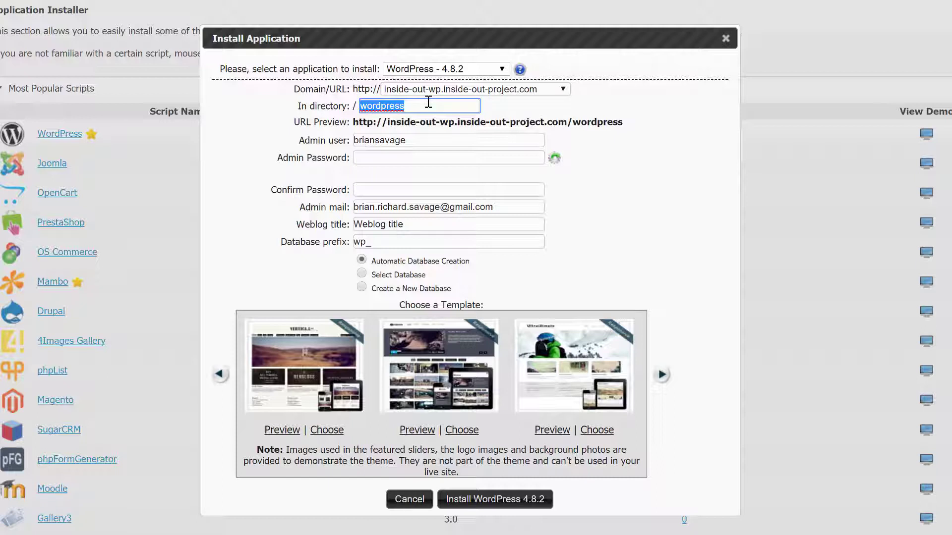
{"action": "key", "text": "BackSpace"}
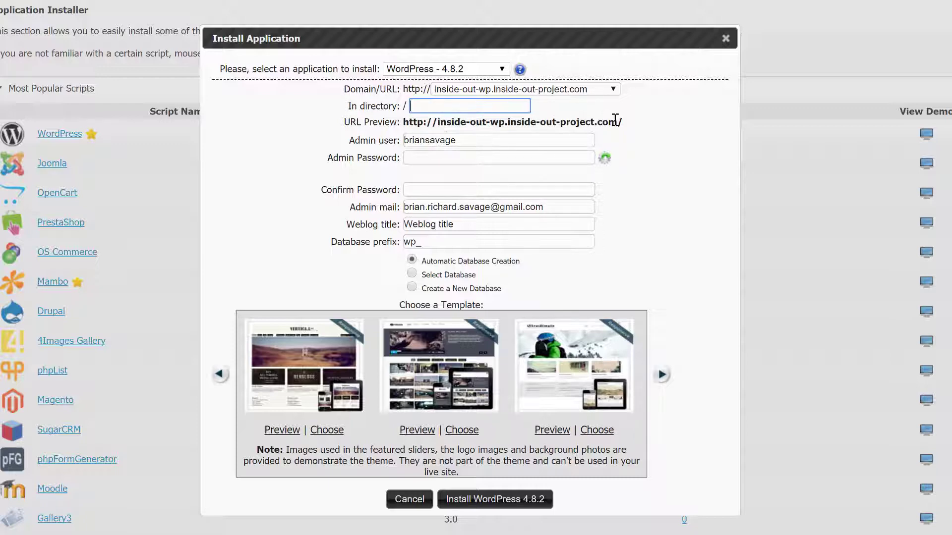
- Set the admin username to student and enter and confirm the admin password
{"action": "double_click", "coordinate": [534, 140]}
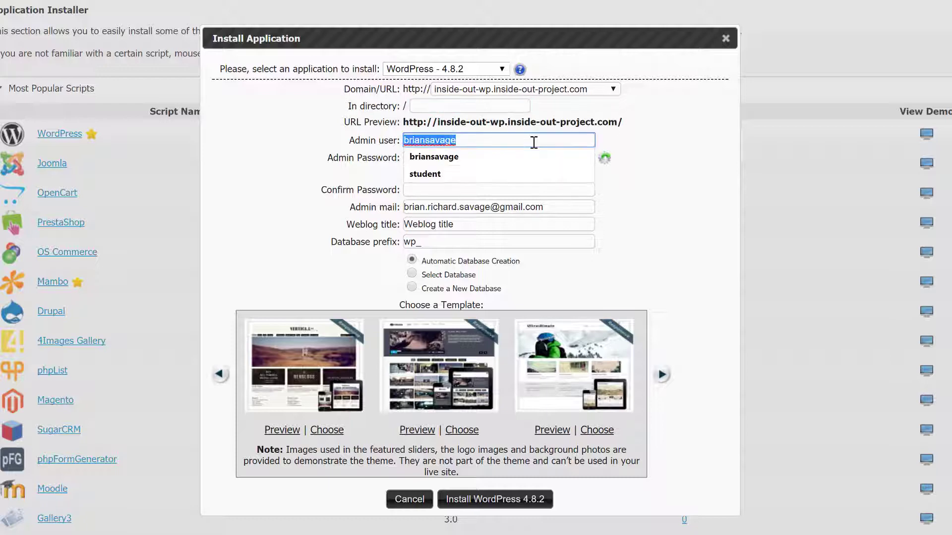
{"action": "type", "text": "student"}
{"action": "left_click", "coordinate": [672, 143]}
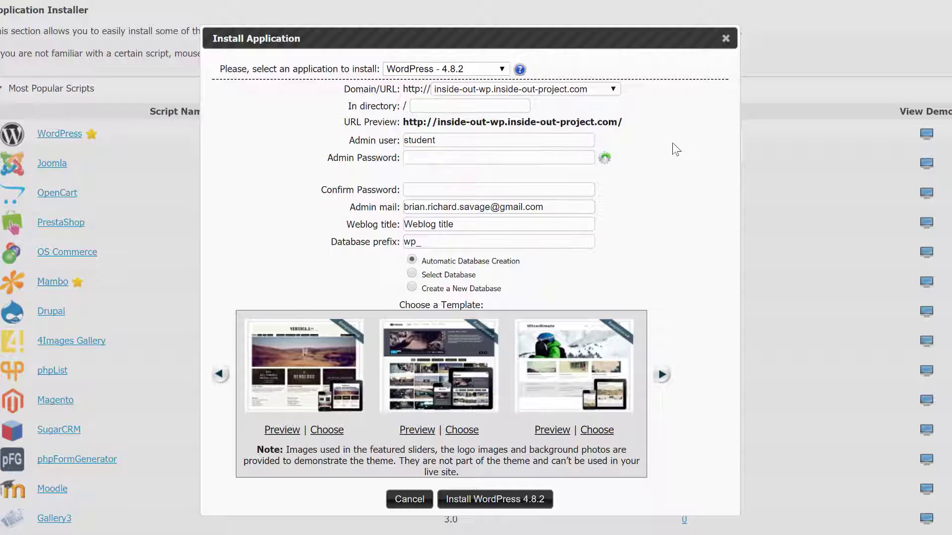
{"action": "left_click", "coordinate": [483, 159]}
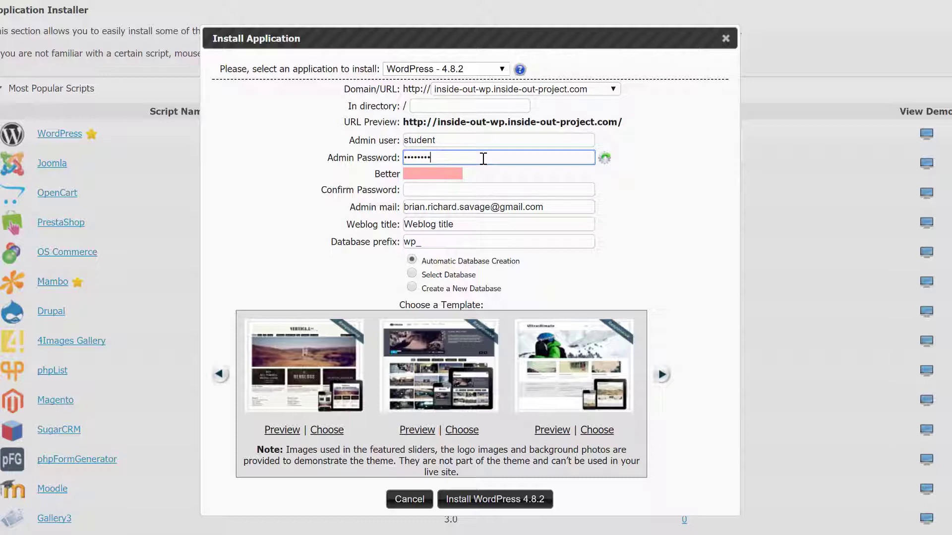
{"action": "left_click", "coordinate": [478, 190]}
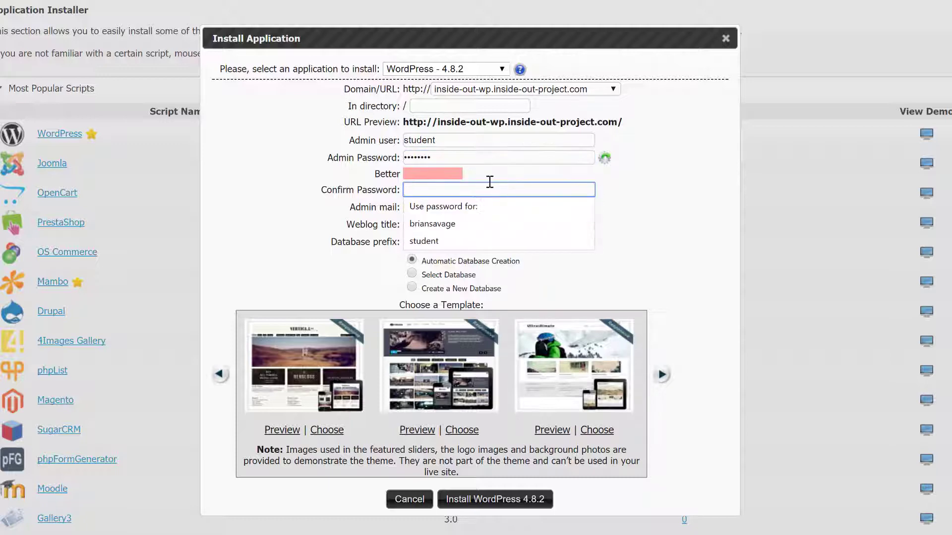
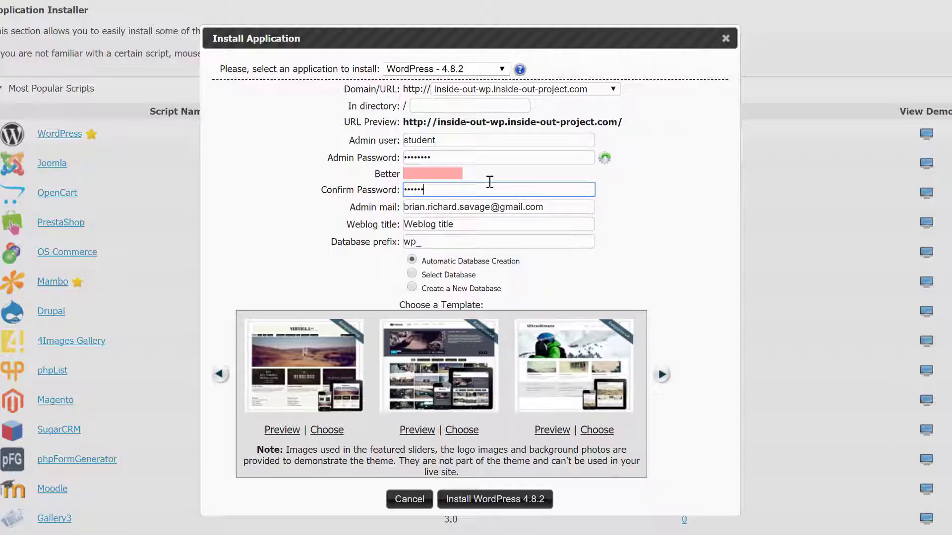
- Change the admin e-mail to the school's .edu address
{"action": "scroll", "coordinate": [661, 213], "scroll_direction": "down", "scroll_amount": 1}
{"action": "scroll", "coordinate": [663, 216], "scroll_direction": "down", "scroll_amount": 1}
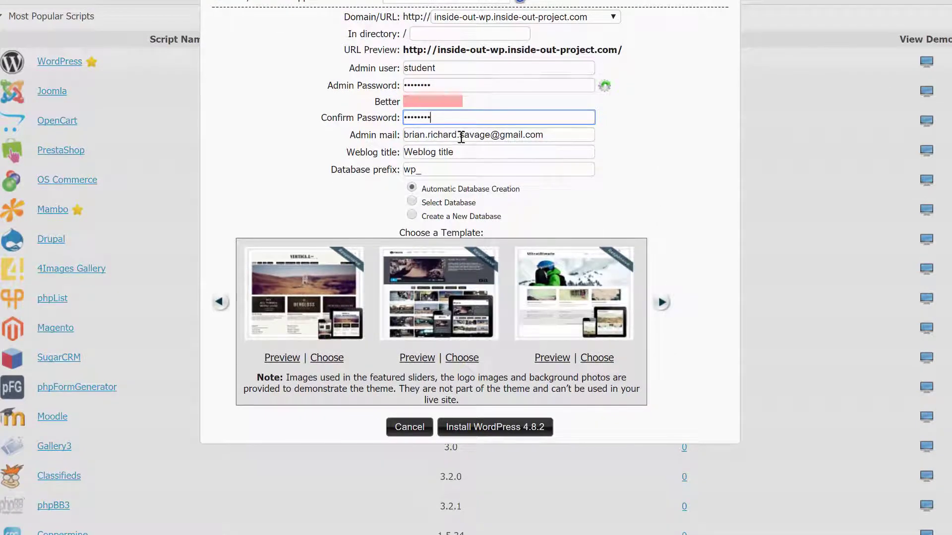
{"action": "left_click_drag", "start_coordinate": [460, 138], "coordinate": [410, 137]}
{"action": "key", "text": "BackSpace"}
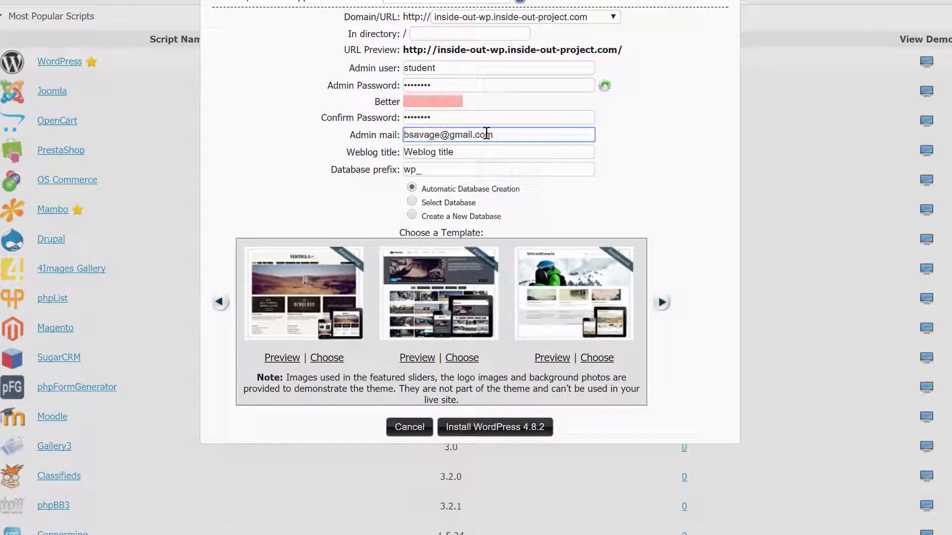
{"action": "double_click", "coordinate": [458, 135]}
{"action": "type", "text": "rap"}
{"action": "key", "text": "BackSpace"}
{"action": "type", "text": "cc"}
{"action": "double_click", "coordinate": [481, 135]}
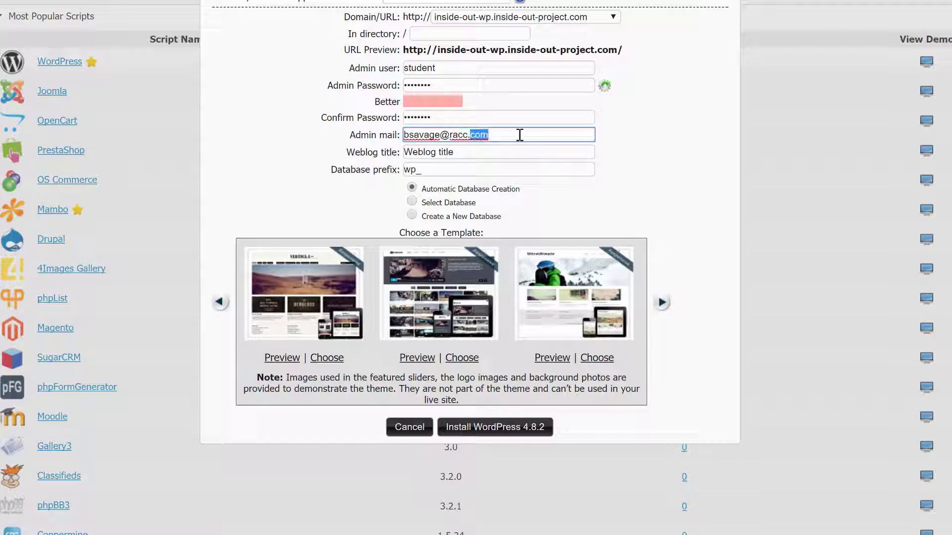
{"action": "type", "text": "edu"}
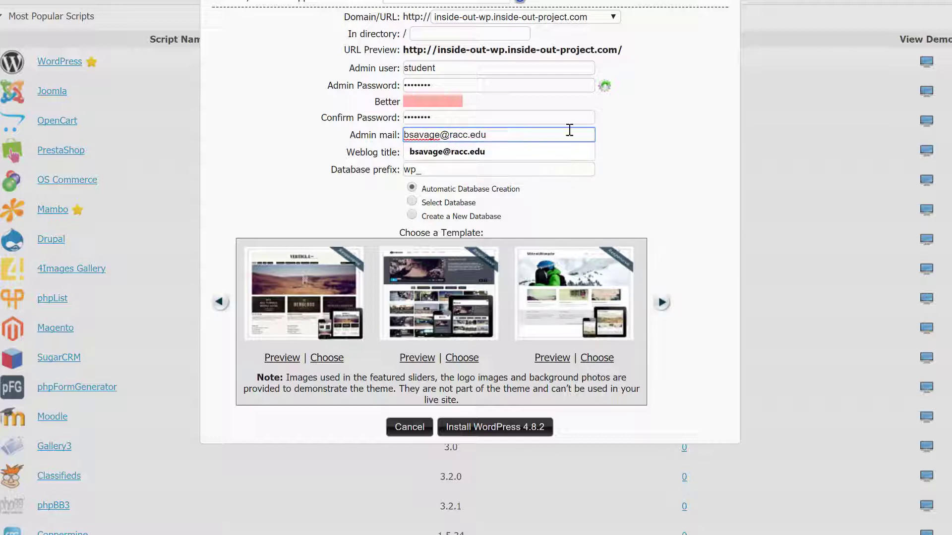
{"action": "left_click", "coordinate": [627, 137]}
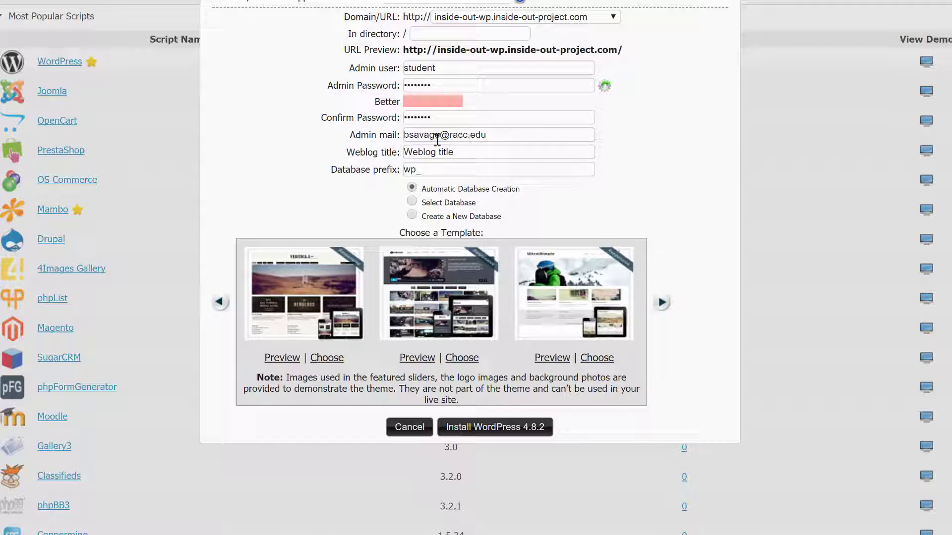
- Replace the default Weblog title with a saved title suggestion
{"action": "triple_click", "coordinate": [487, 150]}
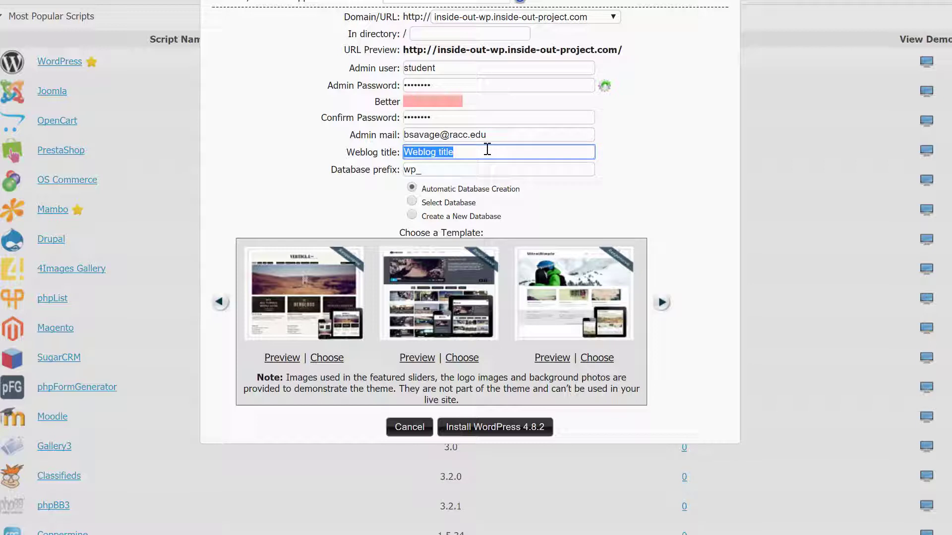
{"action": "key", "text": "BackSpace"}
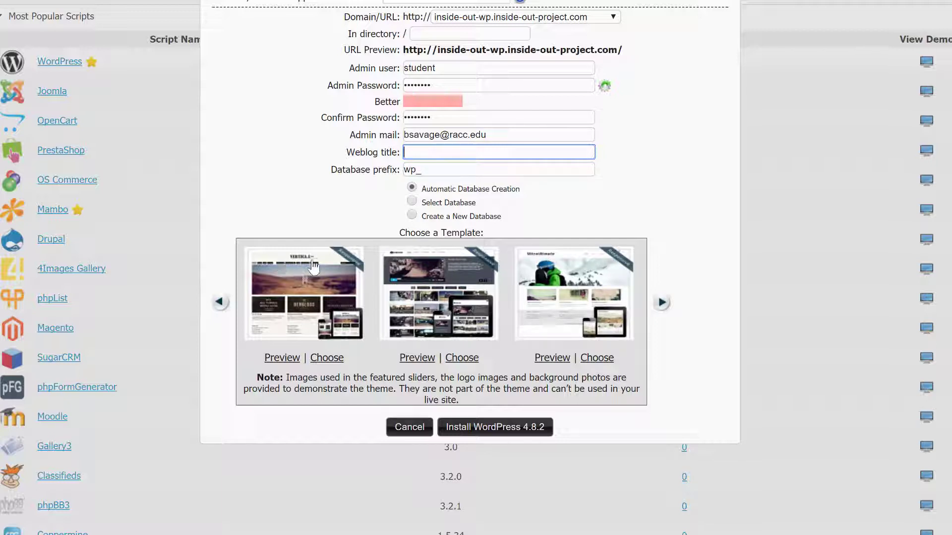
{"action": "left_click", "coordinate": [481, 159]}
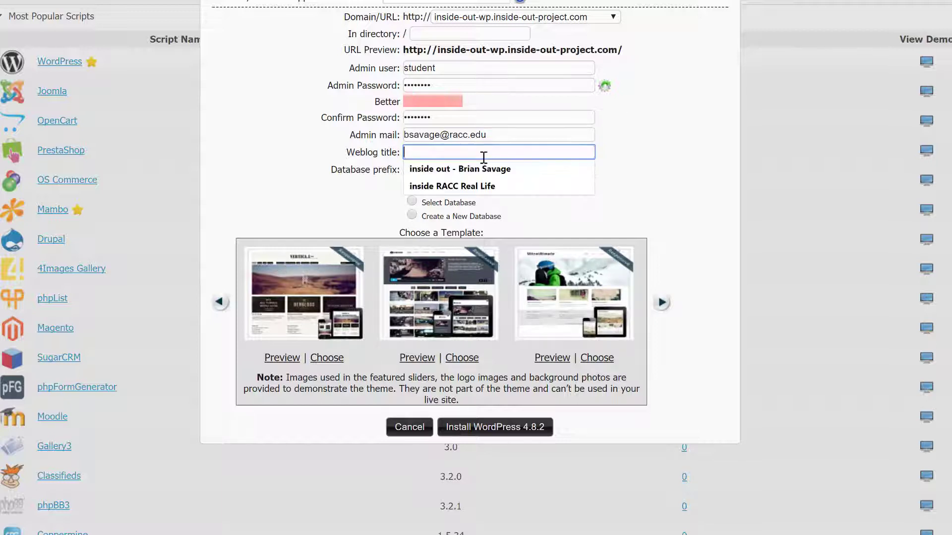
{"action": "left_click", "coordinate": [478, 162]}
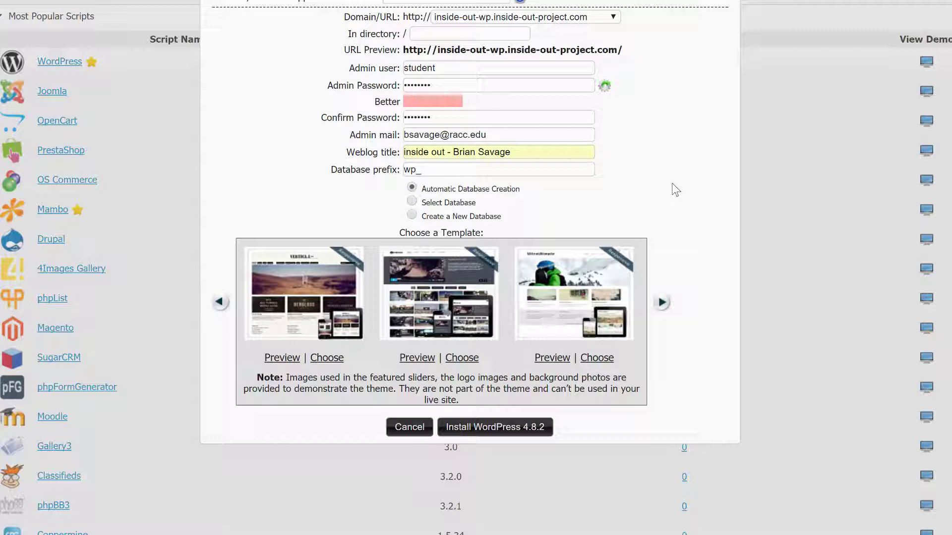
- Pick the middle site template and install WordPress 4.8.2
{"action": "left_click", "coordinate": [448, 286]}
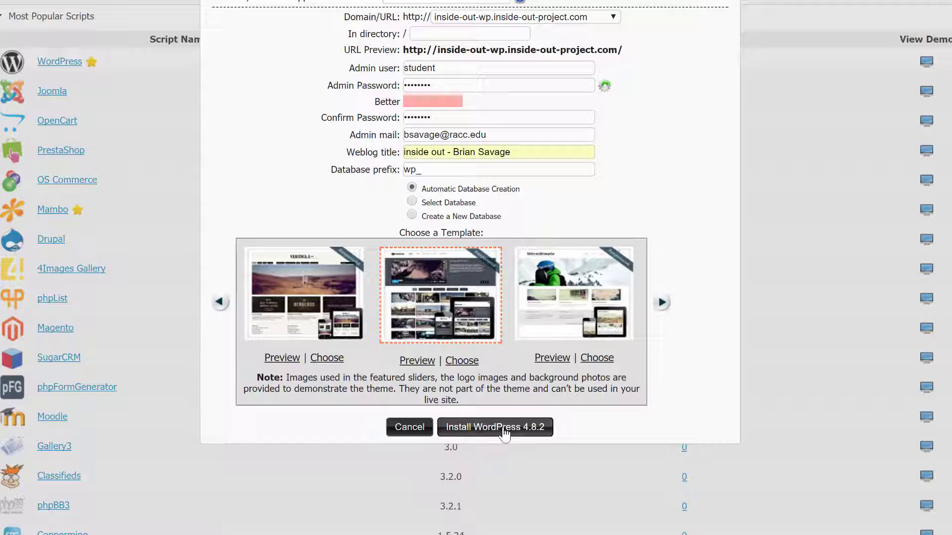
{"action": "left_click", "coordinate": [496, 427]}
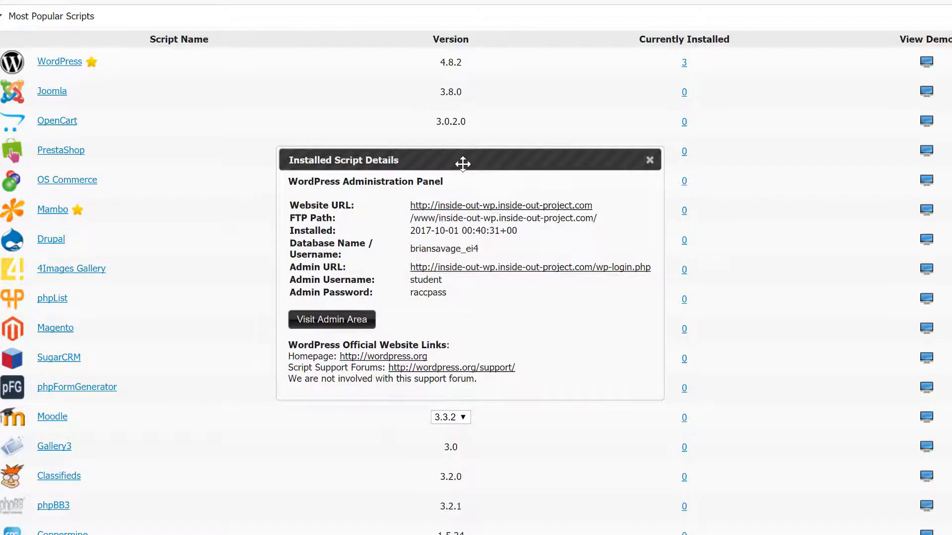
- Open the installed site's Website URL in a new browser tab
{"action": "left_click_drag", "start_coordinate": [462, 161], "coordinate": [458, 86]}
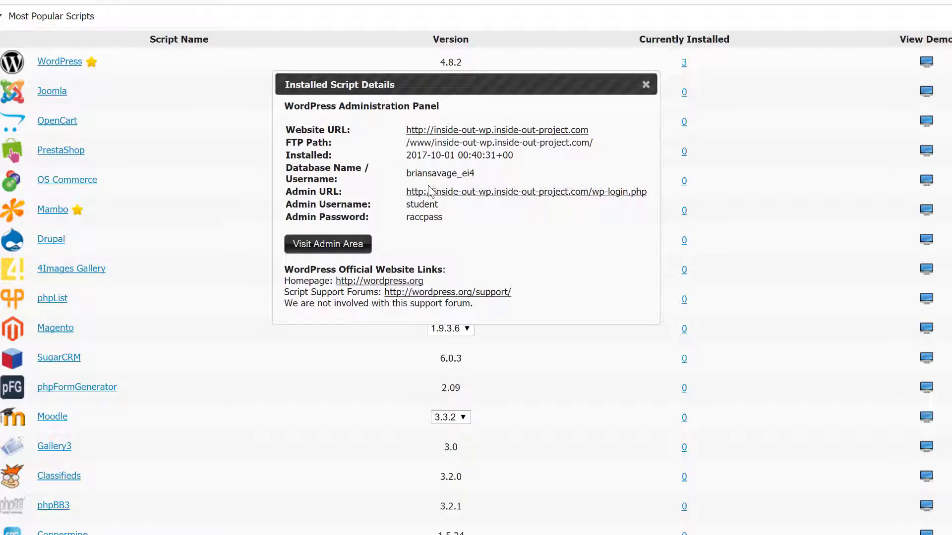
{"action": "right_click", "coordinate": [458, 130]}
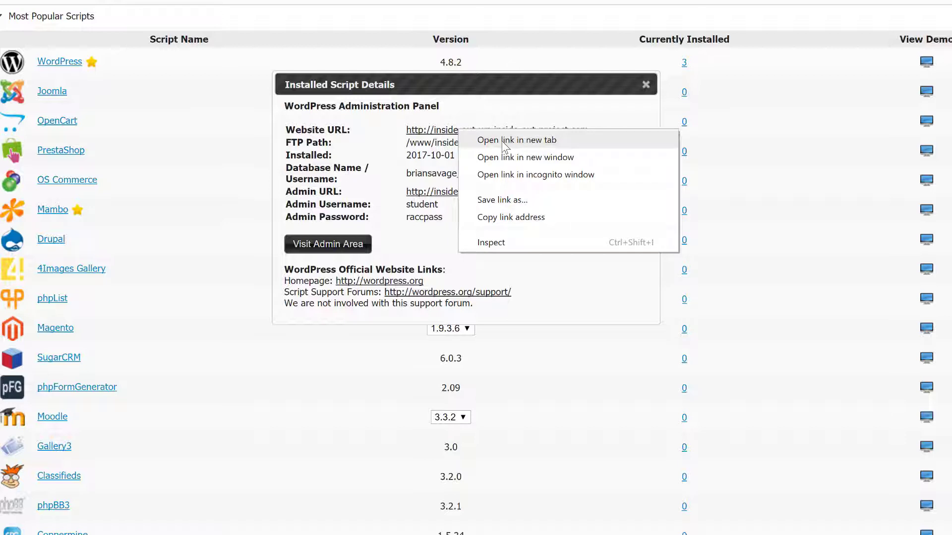
{"action": "left_click", "coordinate": [504, 143]}
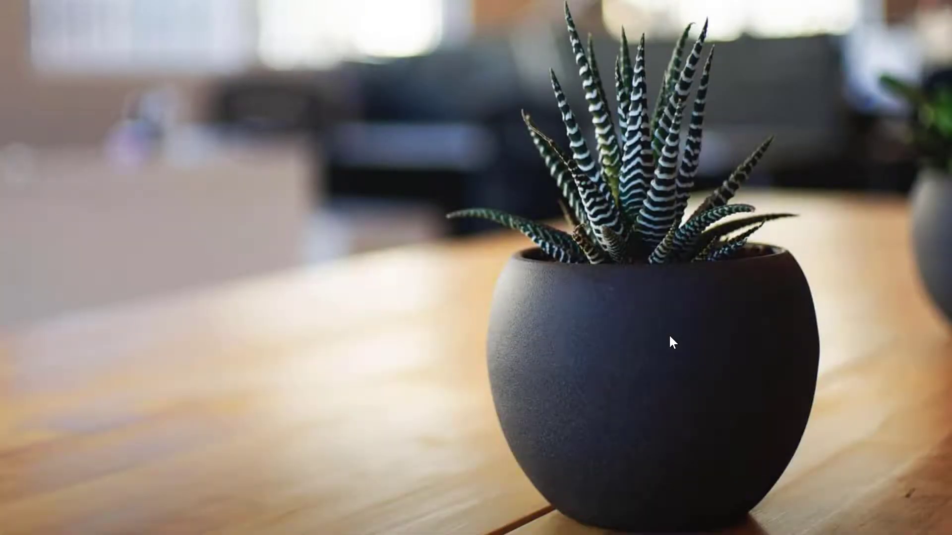
{"action": "scroll", "coordinate": [669, 335], "scroll_direction": "down", "scroll_amount": 10}
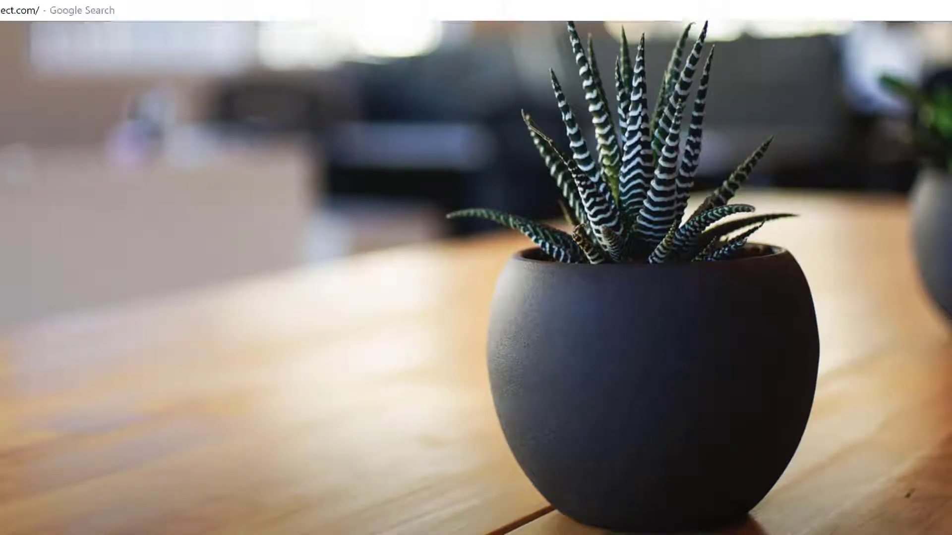
{"action": "type", "text": "wp-a"}
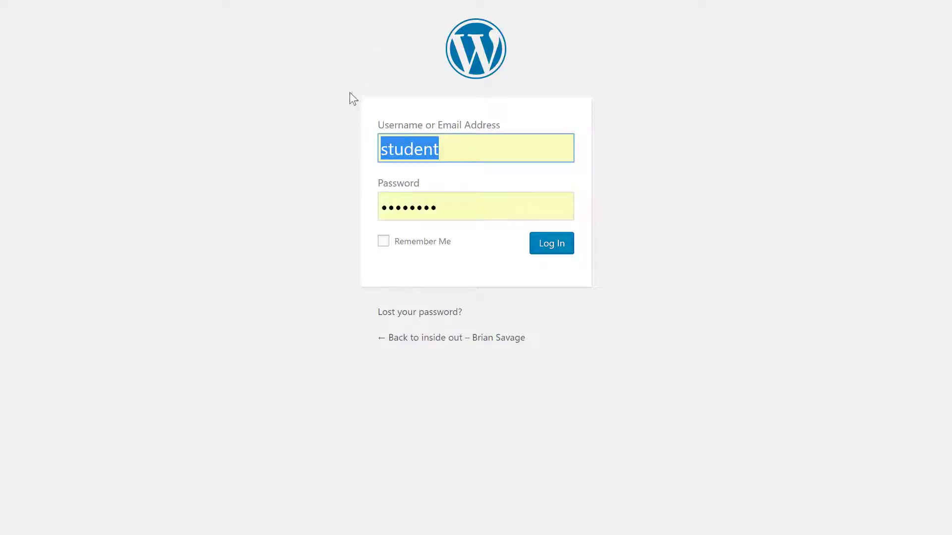
- Log in as student with the admin password and view the Plugins and Settings submenus
{"action": "left_click", "coordinate": [474, 151]}
{"action": "double_click", "coordinate": [475, 153]}
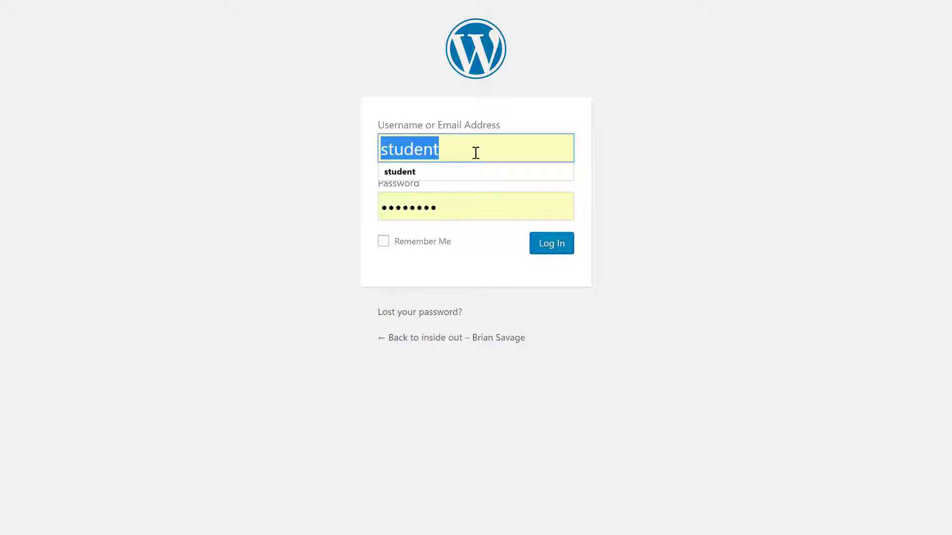
{"action": "type", "text": "student"}
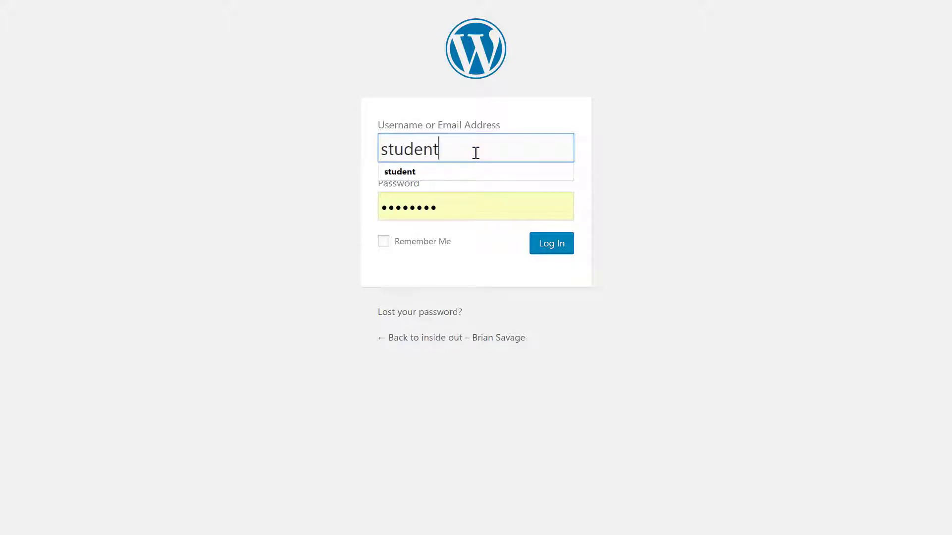
{"action": "key", "text": "Tab"}
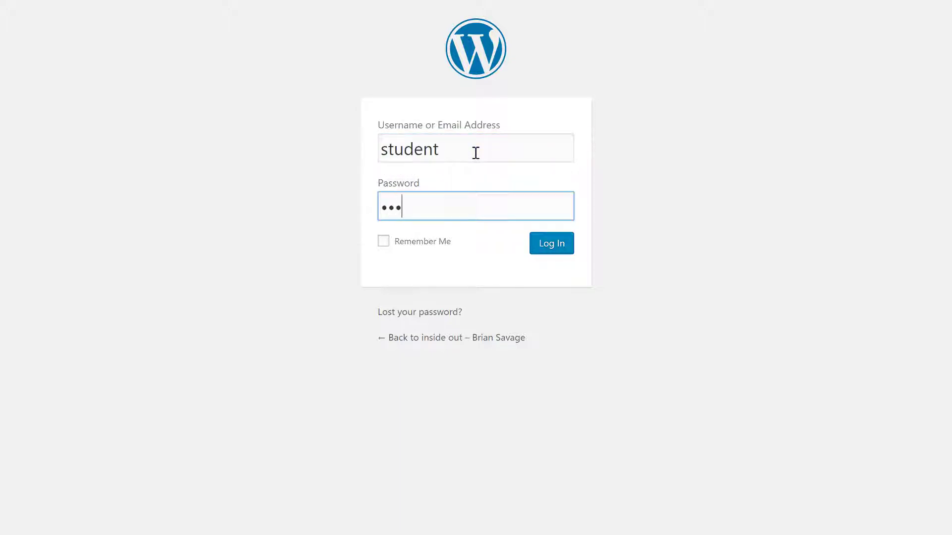
{"action": "left_click", "coordinate": [560, 244]}
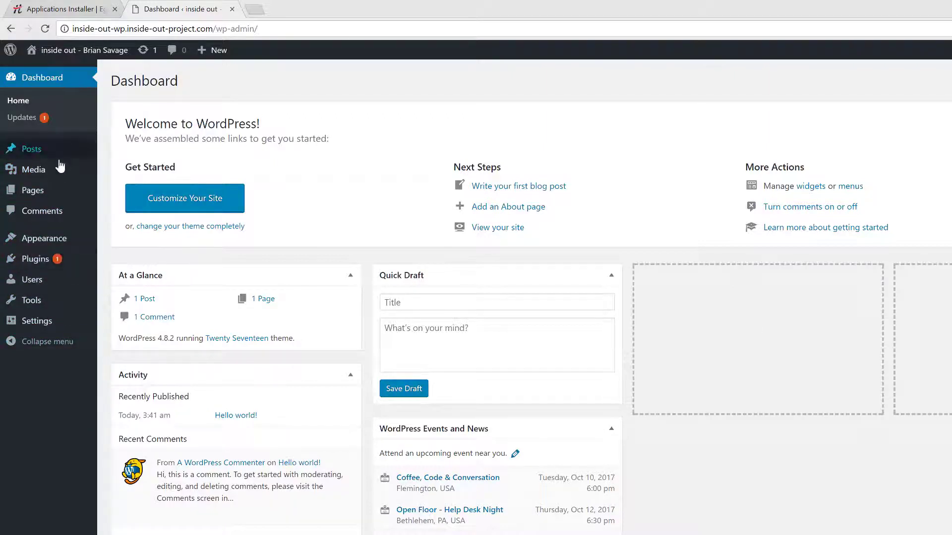
{"action": "mouse_move", "coordinate": [62, 249]}
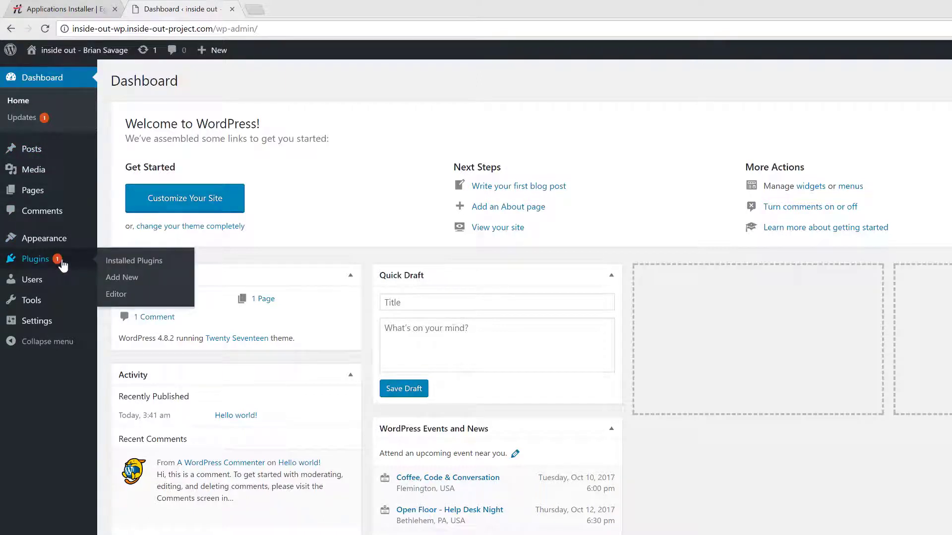
{"action": "mouse_move", "coordinate": [63, 329]}
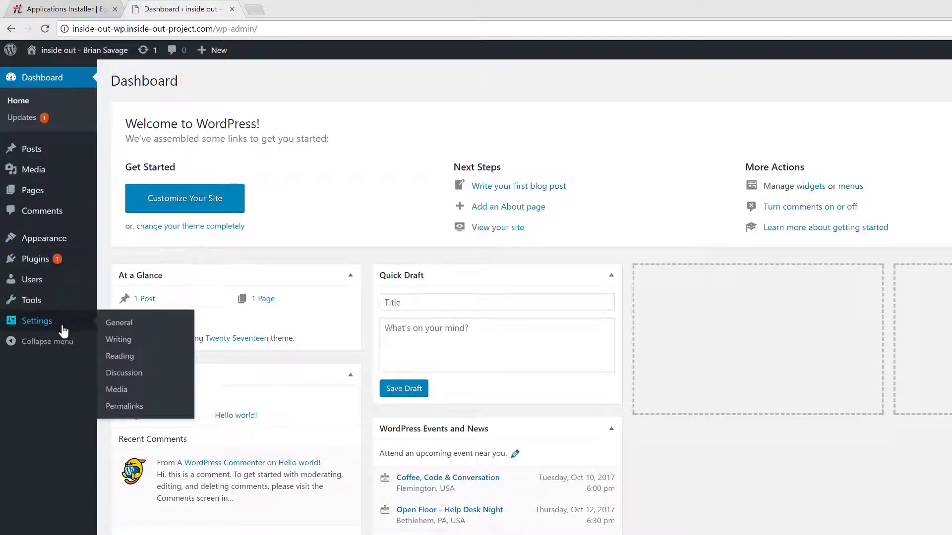
- Replace the site tagline with 'continuously falling forward in to the light...'
{"action": "left_click", "coordinate": [129, 326]}
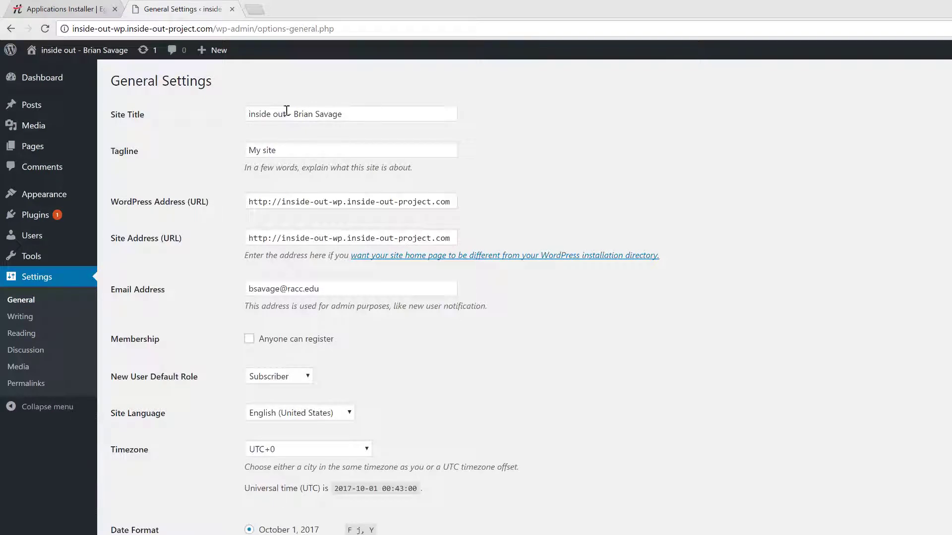
{"action": "left_click", "coordinate": [259, 149]}
{"action": "triple_click", "coordinate": [260, 150]}
{"action": "key", "text": "BackSpace"}
{"action": "type", "text": "c"}
{"action": "left_click", "coordinate": [284, 166]}
{"action": "left_click", "coordinate": [536, 149]}
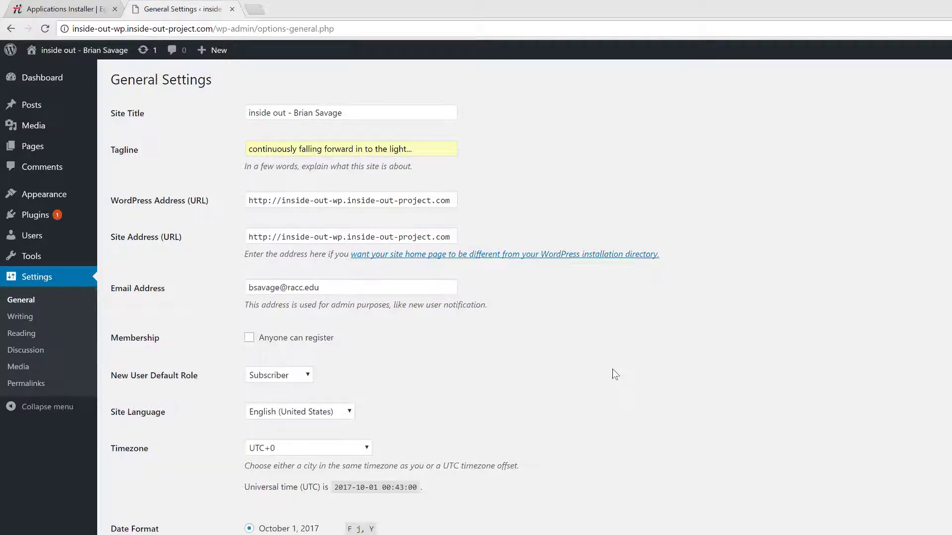
- Set the site timezone to UTC-5 and save the General Settings
{"action": "scroll", "coordinate": [612, 372], "scroll_direction": "down", "scroll_amount": 1}
{"action": "left_click", "coordinate": [337, 394]}
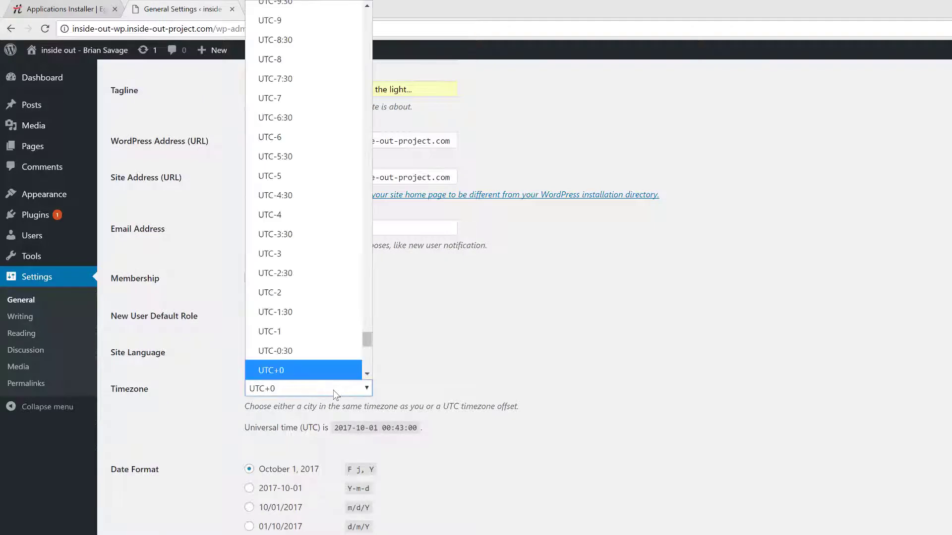
{"action": "left_click", "coordinate": [334, 176]}
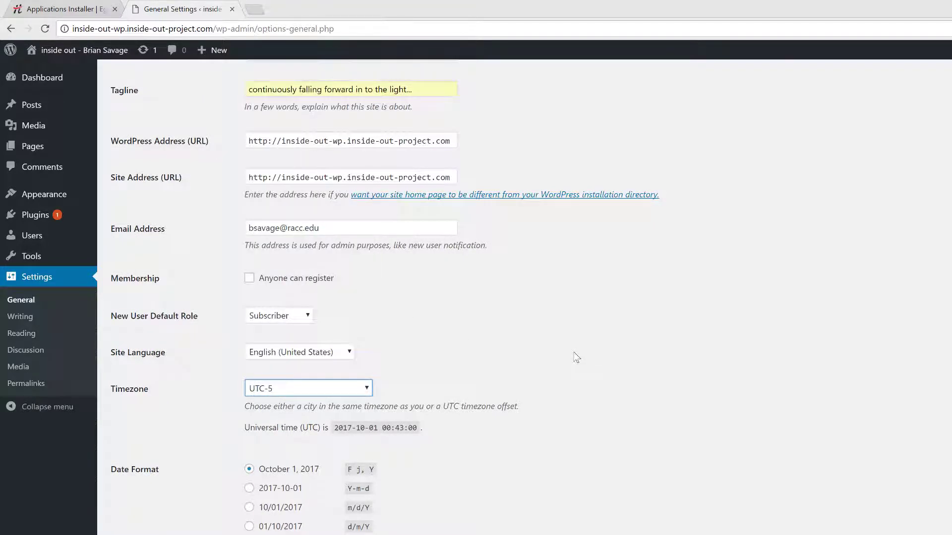
{"action": "scroll", "coordinate": [576, 358], "scroll_direction": "down", "scroll_amount": 3}
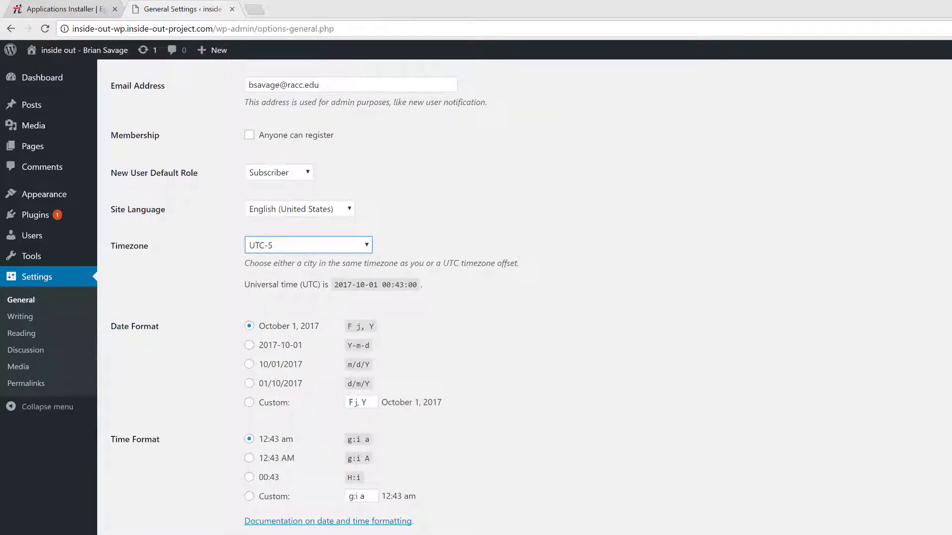
{"action": "key", "text": "Return"}
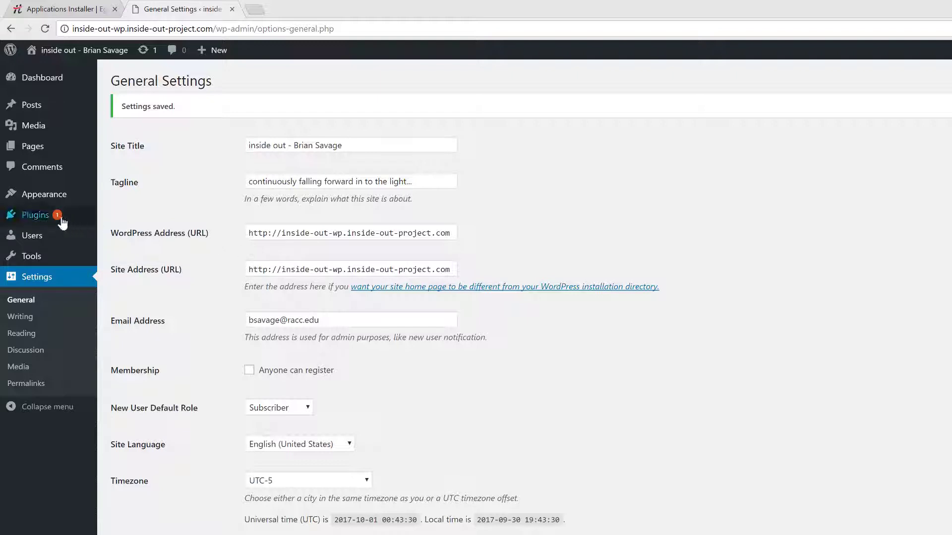
- View Plugins > Installed Plugins, then go on to the Add Plugins page
{"action": "mouse_move", "coordinate": [60, 220]}
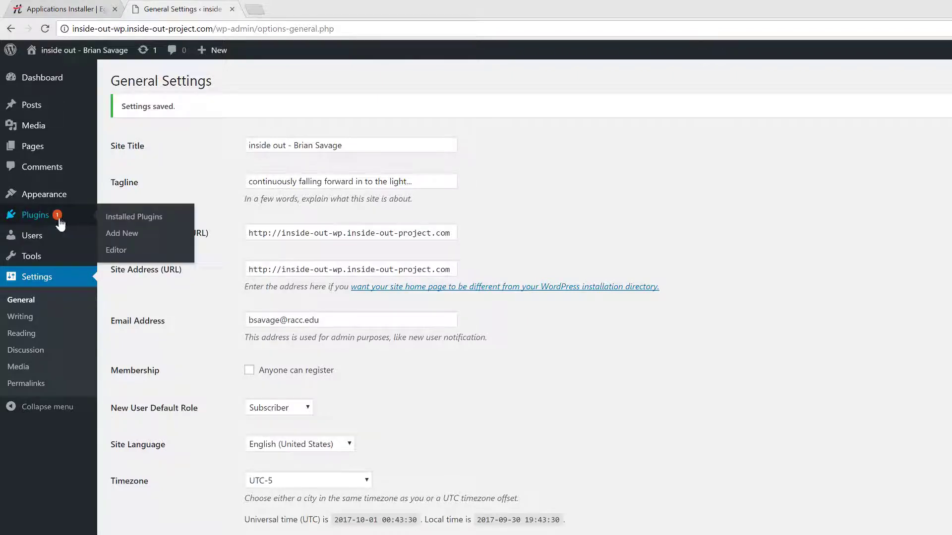
{"action": "left_click", "coordinate": [138, 221]}
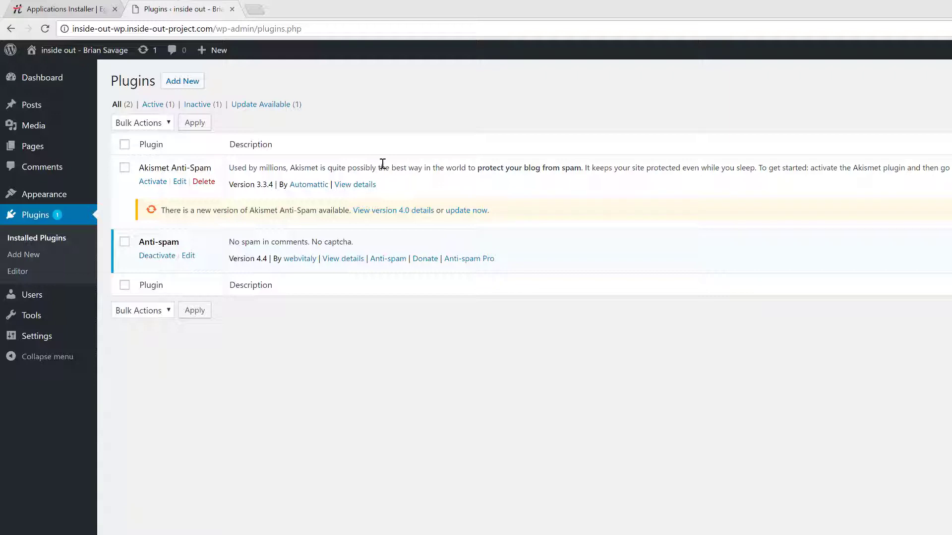
{"action": "left_click", "coordinate": [193, 82]}
- Search the WordPress plugin directory for 'updraft'
{"action": "left_click", "coordinate": [192, 88]}
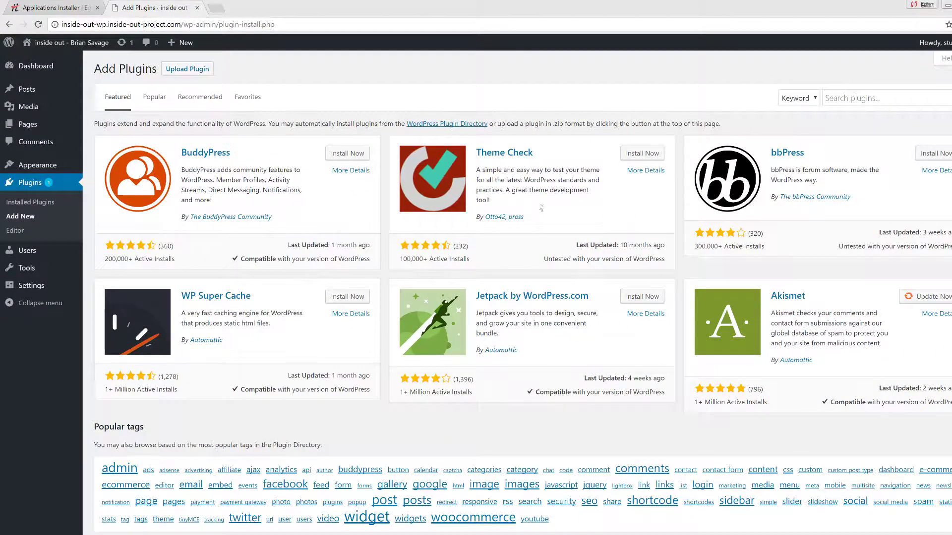
{"action": "left_click", "coordinate": [858, 98]}
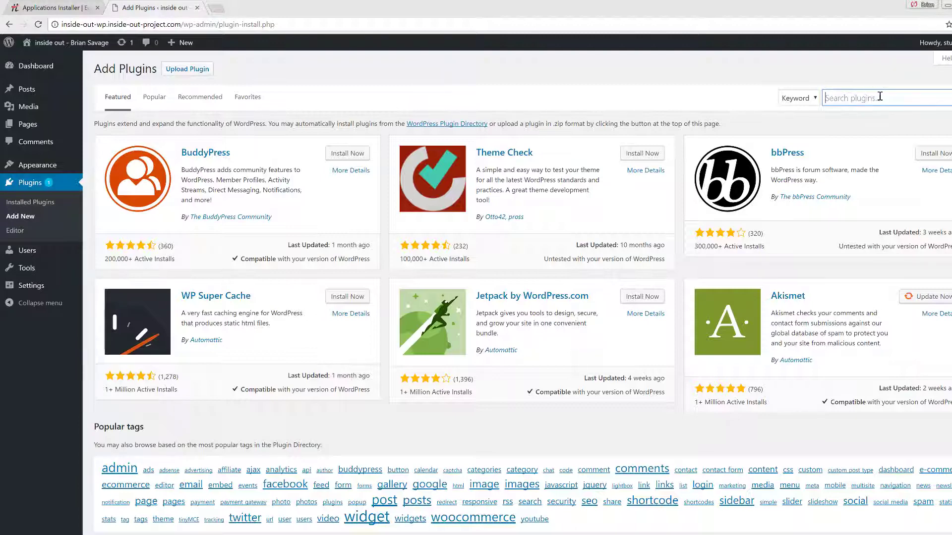
{"action": "type", "text": "updraft"}
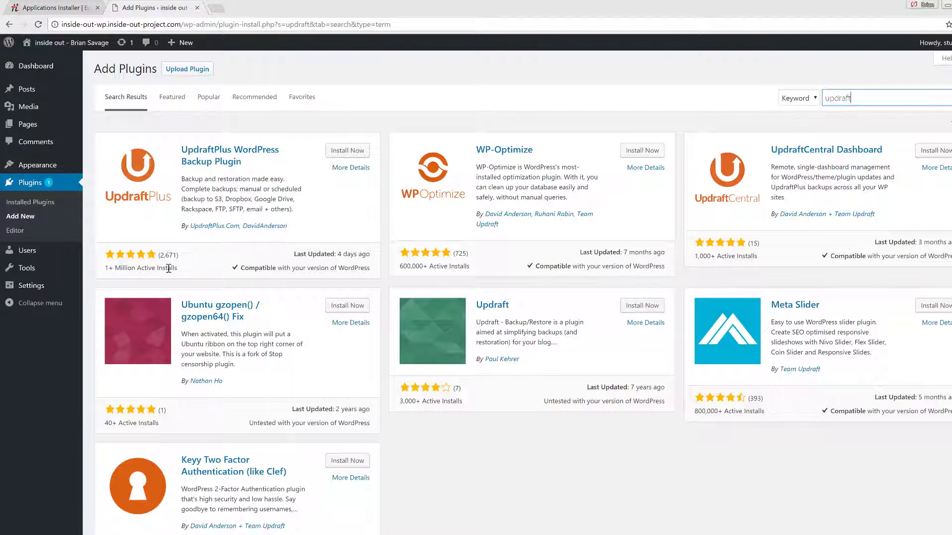
- Compare UpdraftPlus's install count and last-updated age against the Ubuntu gzopen and other results
{"action": "left_click_drag", "start_coordinate": [156, 409], "coordinate": [120, 423]}
{"action": "left_click", "coordinate": [120, 423]}
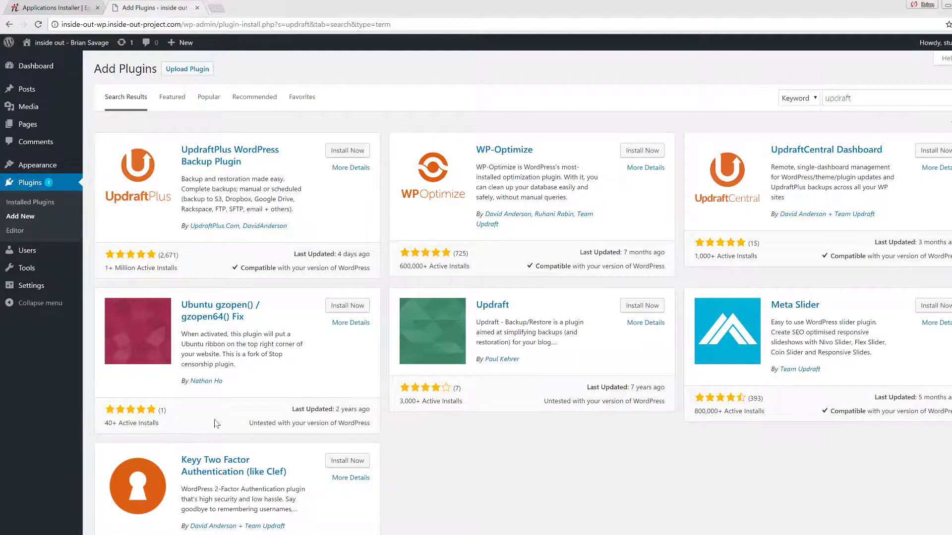
{"action": "scroll", "coordinate": [216, 424], "scroll_direction": "down", "scroll_amount": 1}
{"action": "scroll", "coordinate": [215, 423], "scroll_direction": "up", "scroll_amount": 1}
{"action": "double_click", "coordinate": [408, 401]}
{"action": "left_click", "coordinate": [122, 268]}
{"action": "left_click_drag", "start_coordinate": [292, 256], "coordinate": [371, 255]}
{"action": "left_click", "coordinate": [370, 257]}
{"action": "left_click_drag", "start_coordinate": [336, 409], "coordinate": [368, 412]}
{"action": "left_click_drag", "start_coordinate": [630, 389], "coordinate": [651, 388]}
{"action": "left_click", "coordinate": [644, 391]}
{"action": "double_click", "coordinate": [641, 391]}
{"action": "left_click", "coordinate": [594, 376]}
{"action": "left_click_drag", "start_coordinate": [337, 254], "coordinate": [362, 253]}
{"action": "left_click", "coordinate": [342, 265]}
{"action": "left_click_drag", "start_coordinate": [242, 269], "coordinate": [277, 269]}
{"action": "left_click", "coordinate": [349, 268]}
{"action": "double_click", "coordinate": [346, 267]}
{"action": "left_click", "coordinate": [347, 267]}
- Install the UpdraftPlus WordPress Backup Plugin from its result card
{"action": "left_click", "coordinate": [353, 152]}
- Activate UpdraftPlus and go to Settings > UpdraftPlus Backups
{"action": "left_click", "coordinate": [355, 153]}
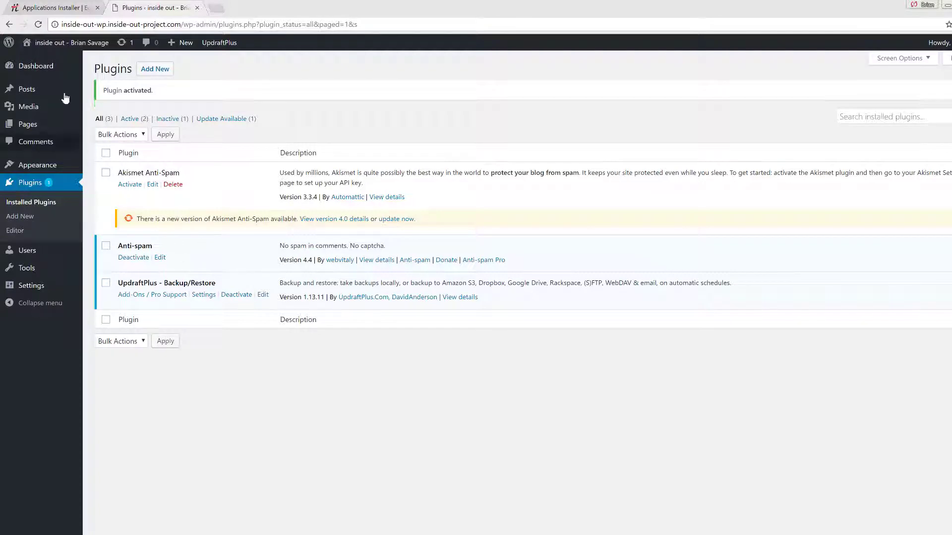
{"action": "mouse_move", "coordinate": [65, 289]}
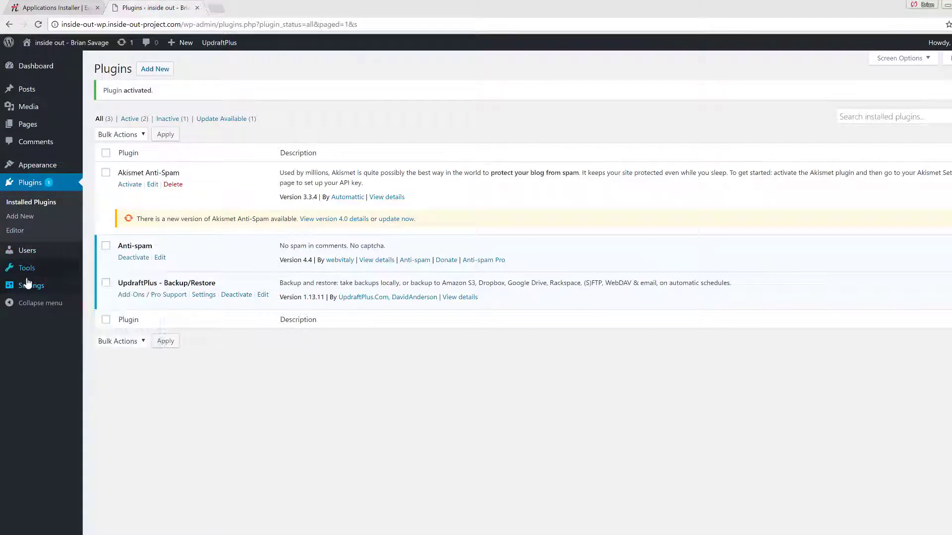
{"action": "mouse_move", "coordinate": [27, 285]}
{"action": "left_click", "coordinate": [125, 372]}
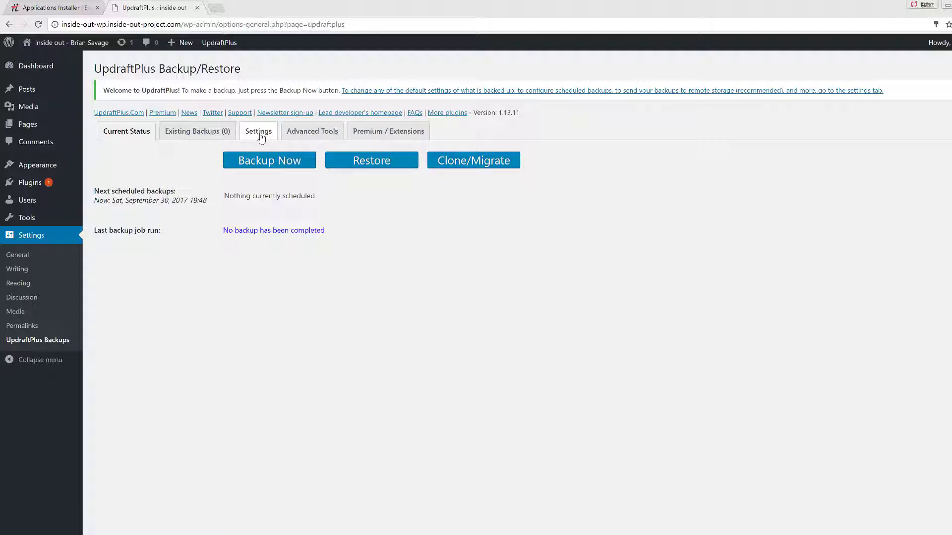
- On the UpdraftPlus Settings tab, raise the retained file backups from 2 to 10
{"action": "left_click", "coordinate": [261, 135]}
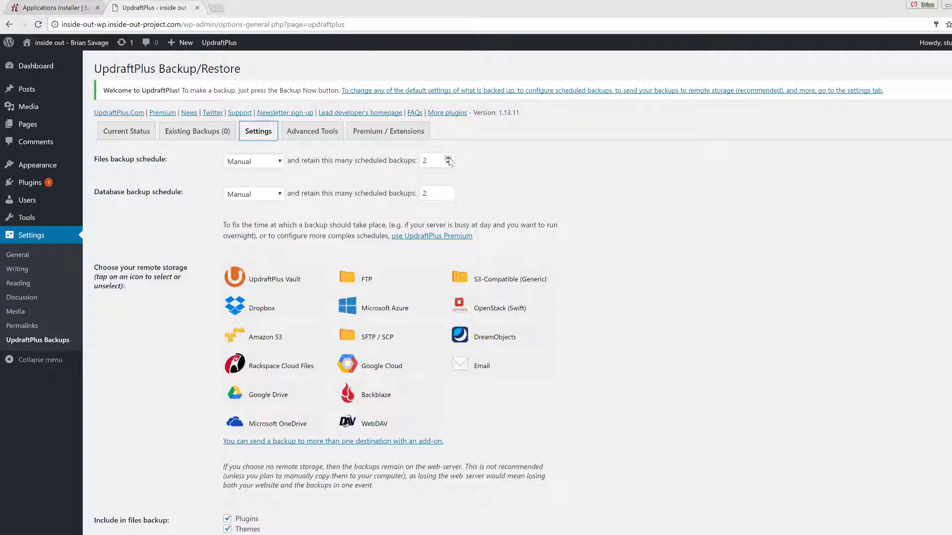
{"action": "left_click", "coordinate": [130, 161]}
{"action": "double_click", "coordinate": [115, 191]}
{"action": "left_click", "coordinate": [436, 162]}
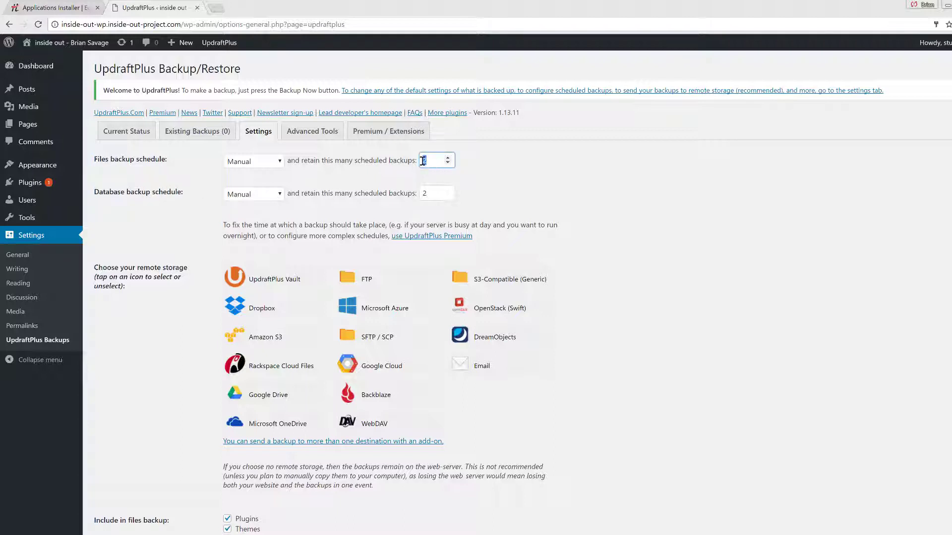
{"action": "left_click", "coordinate": [448, 157]}
{"action": "left_click", "coordinate": [448, 157]}
{"action": "left_click", "coordinate": [447, 157]}
{"action": "left_click", "coordinate": [447, 157]}
- Raise the retained database backups to 10 as well, scrolling toward Save Changes
{"action": "left_click", "coordinate": [448, 191]}
{"action": "left_click", "coordinate": [448, 191]}
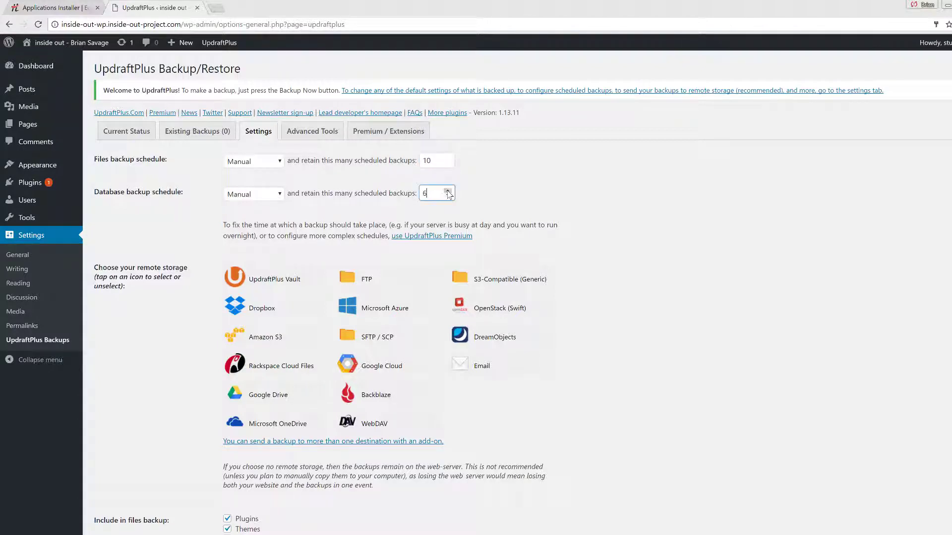
{"action": "left_click", "coordinate": [447, 191]}
{"action": "left_click", "coordinate": [448, 191]}
{"action": "left_click", "coordinate": [481, 190]}
{"action": "scroll", "coordinate": [554, 207], "scroll_direction": "down", "scroll_amount": 4}
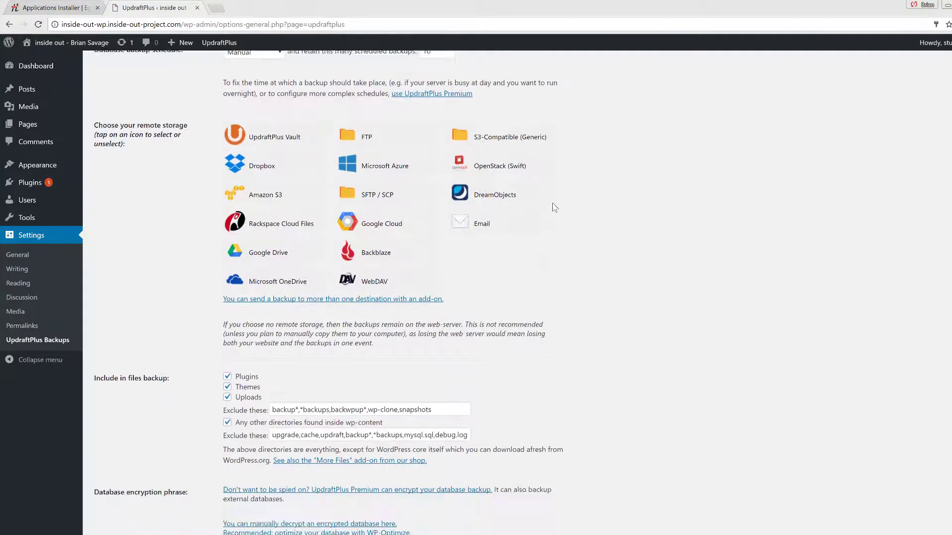
{"action": "scroll", "coordinate": [554, 207], "scroll_direction": "down", "scroll_amount": 3}
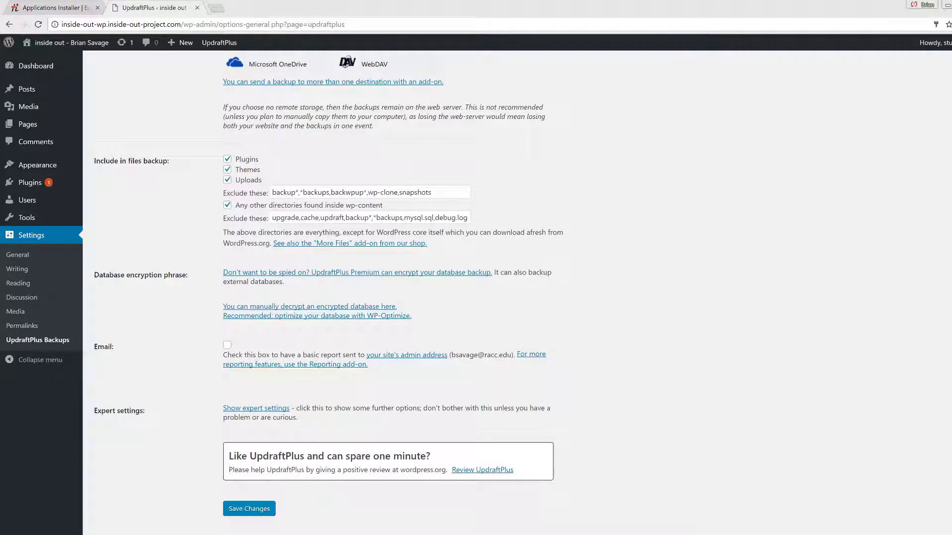
- Save the 10-backup retention settings, check Existing Backups, and launch Backup Now
{"action": "left_click", "coordinate": [250, 510]}
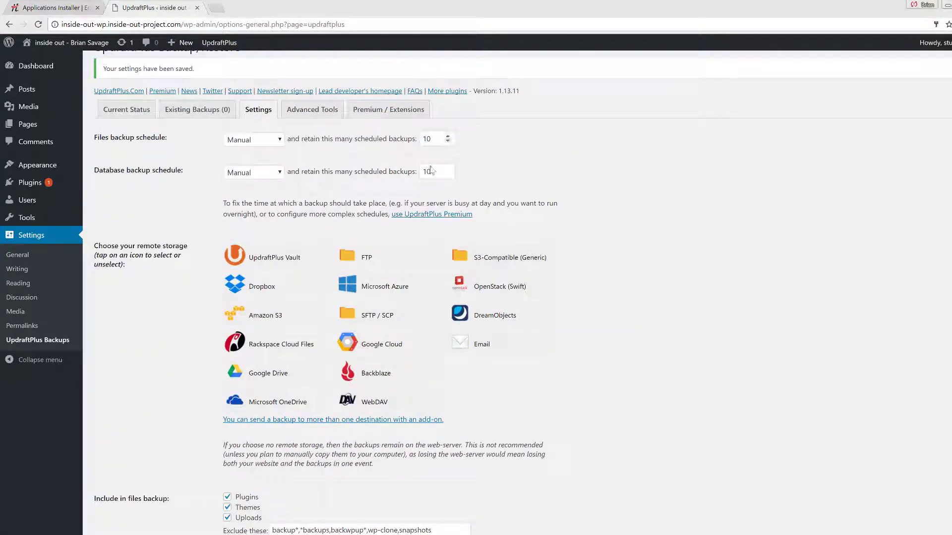
{"action": "left_click", "coordinate": [196, 136]}
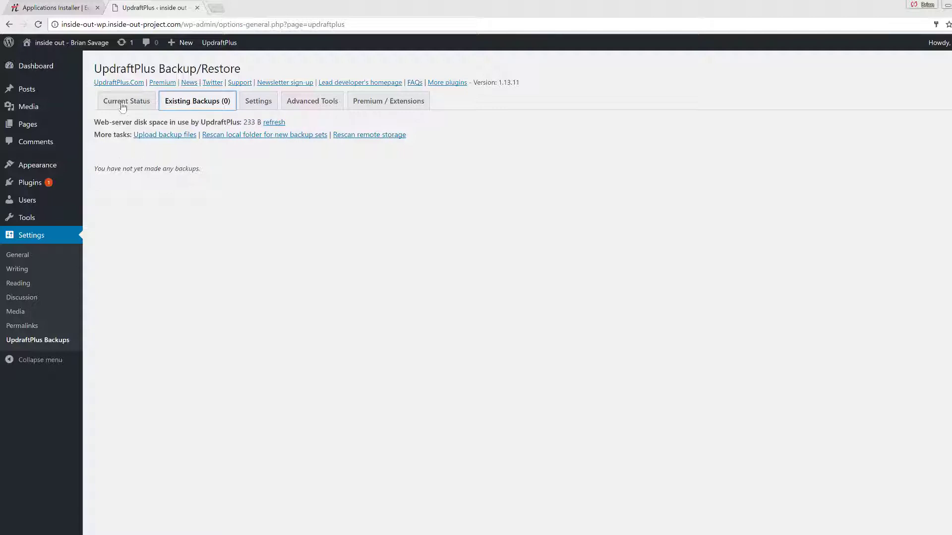
{"action": "left_click", "coordinate": [121, 104]}
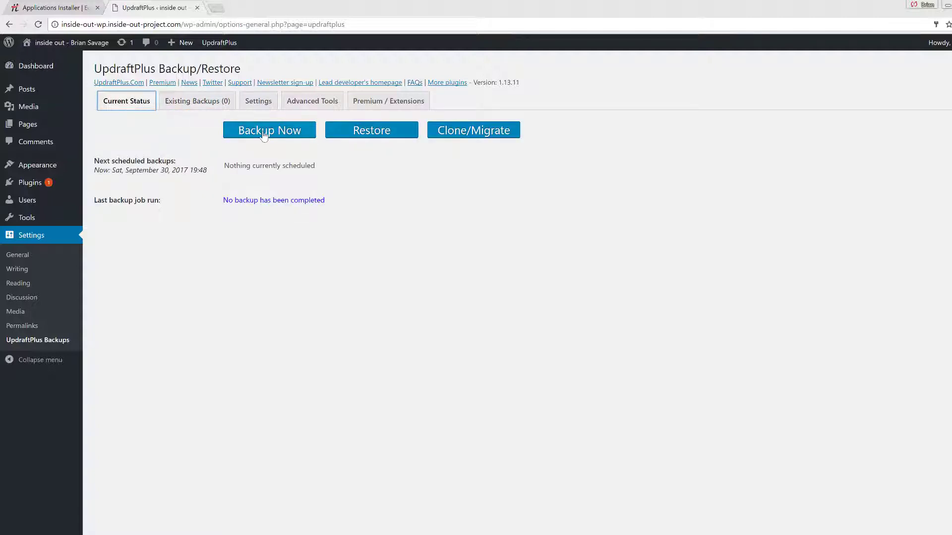
{"action": "left_click", "coordinate": [286, 134]}
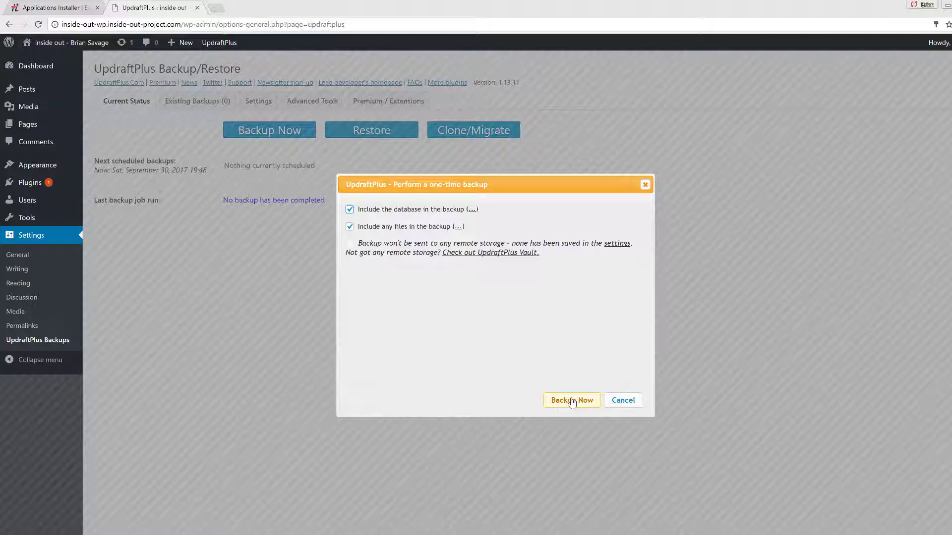
- Run the backup with database and files, then confirm it appears under Existing Backups
{"action": "left_click", "coordinate": [571, 402]}
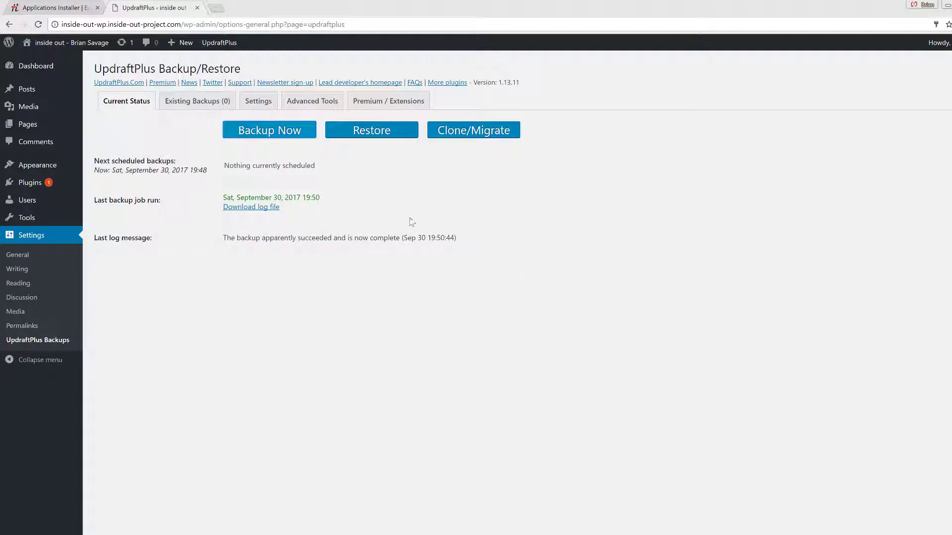
{"action": "left_click", "coordinate": [196, 101]}
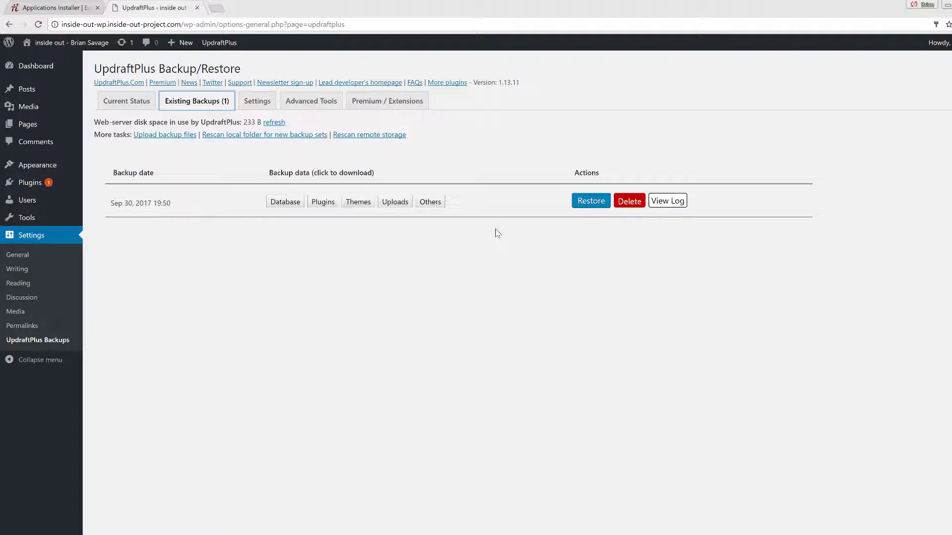
{"action": "left_click", "coordinate": [489, 169]}
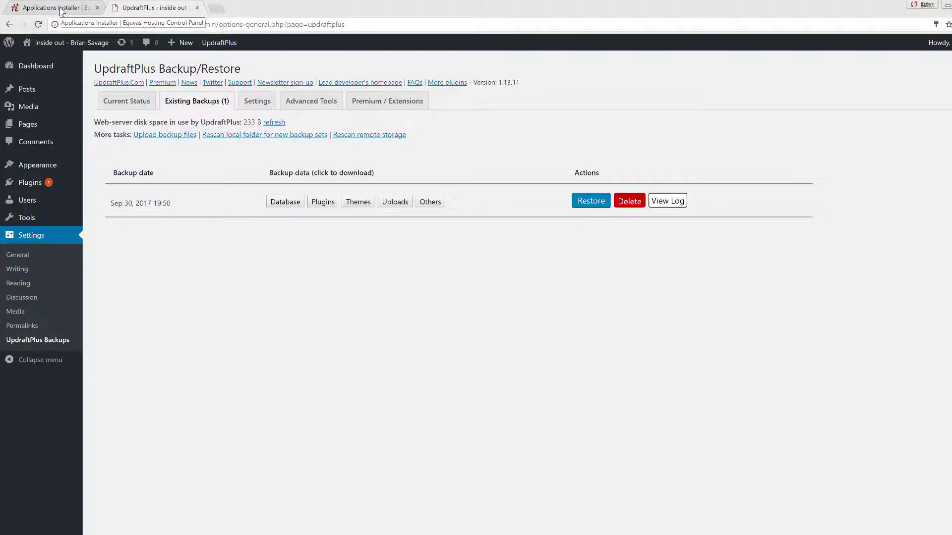
- Back in the hosting panel, open Files > File Manager and expand inside-out-wp.inside-out-project.com
{"action": "left_click", "coordinate": [61, 9]}
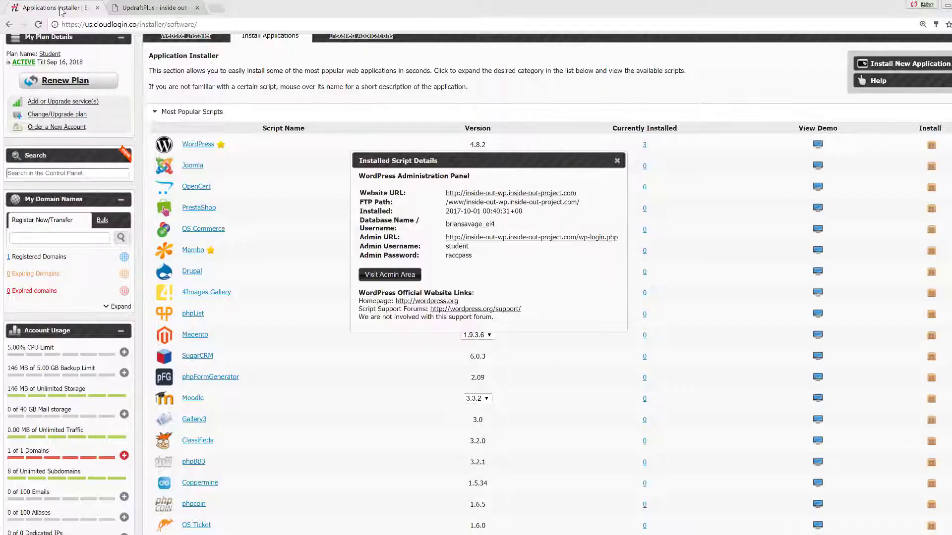
{"action": "left_click", "coordinate": [616, 160]}
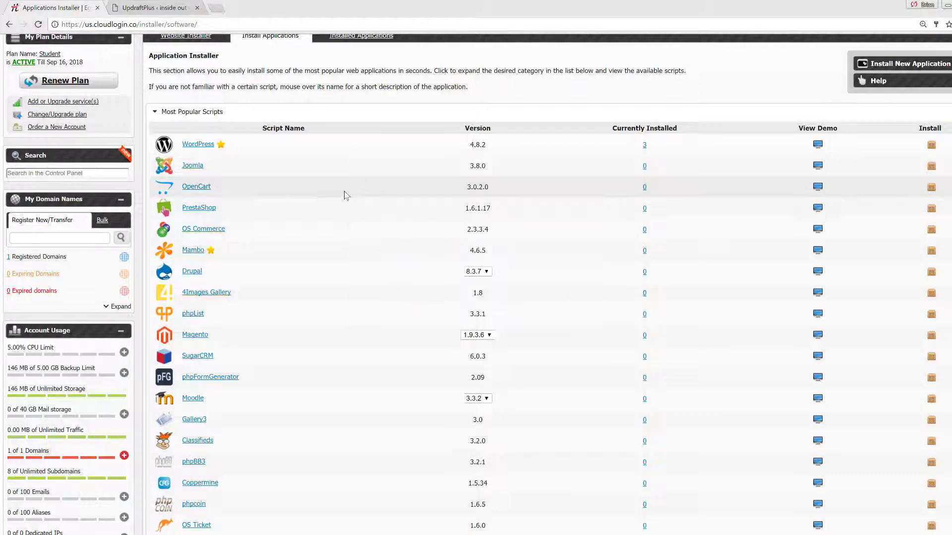
{"action": "scroll", "coordinate": [278, 223], "scroll_direction": "up", "scroll_amount": 2}
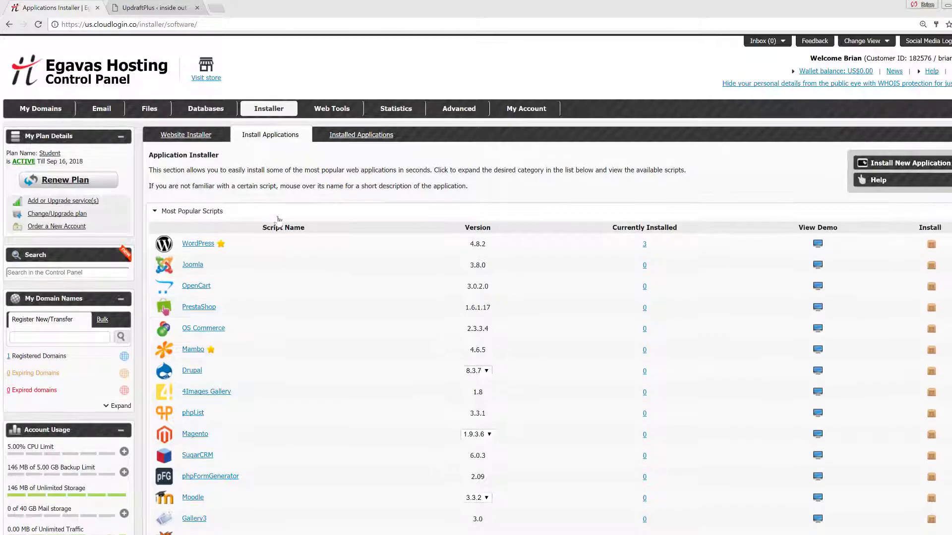
{"action": "left_click", "coordinate": [142, 112]}
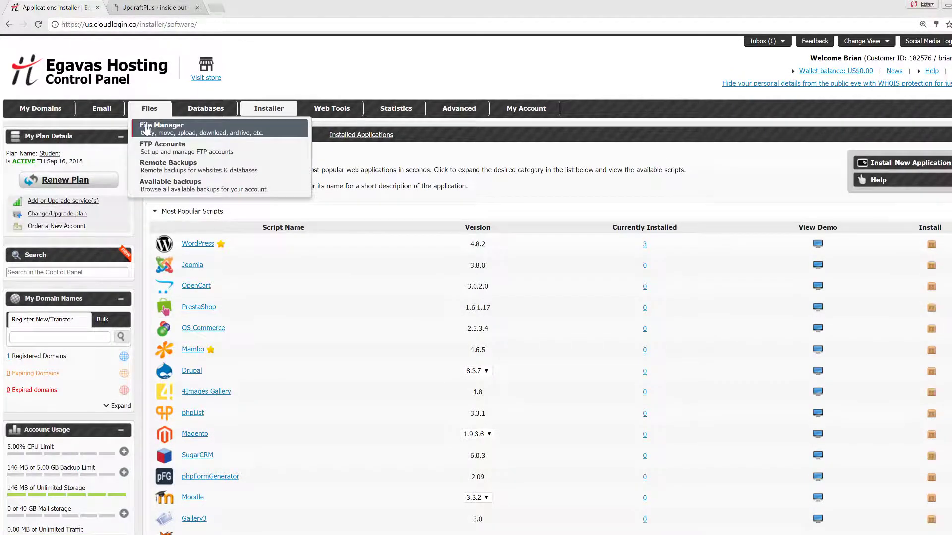
{"action": "left_click", "coordinate": [147, 131]}
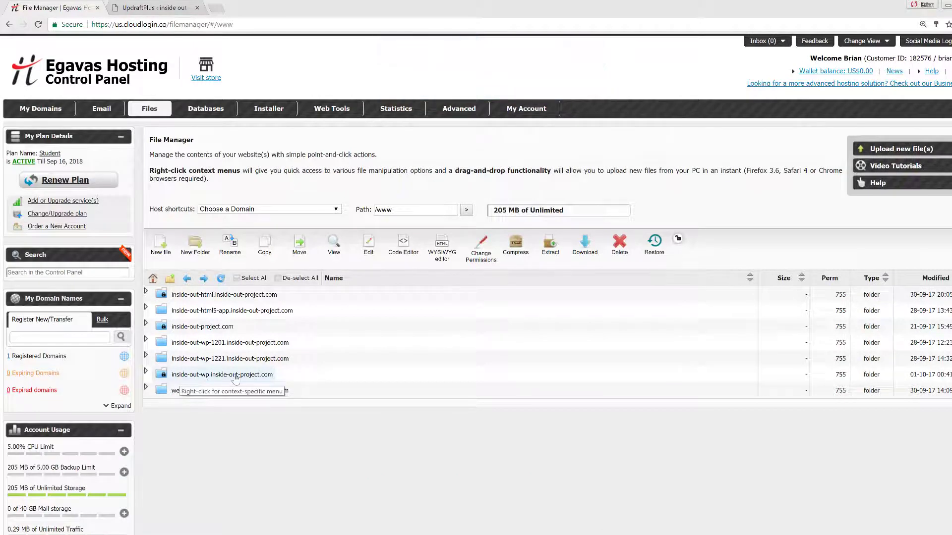
{"action": "left_click", "coordinate": [146, 372]}
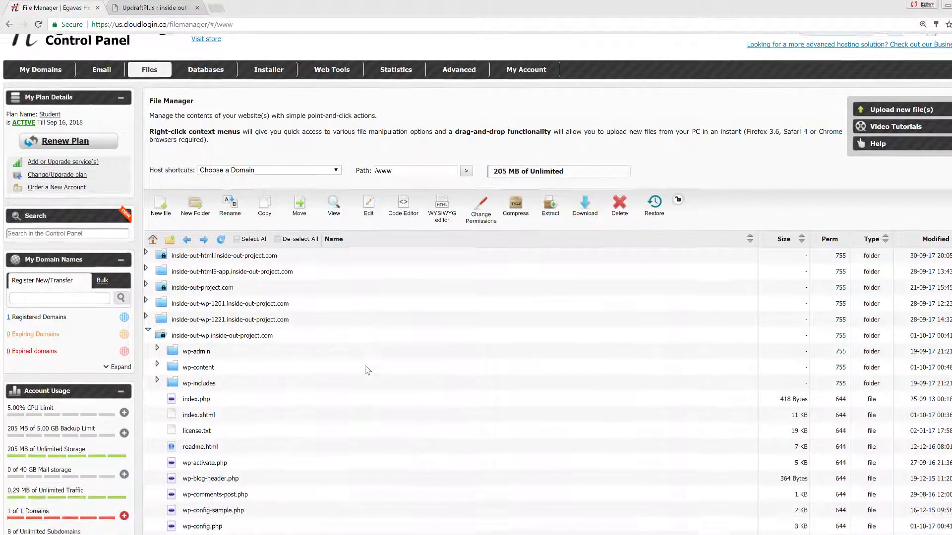
{"action": "scroll", "coordinate": [368, 371], "scroll_direction": "down", "scroll_amount": 3}
{"action": "scroll", "coordinate": [367, 371], "scroll_direction": "up", "scroll_amount": 1}
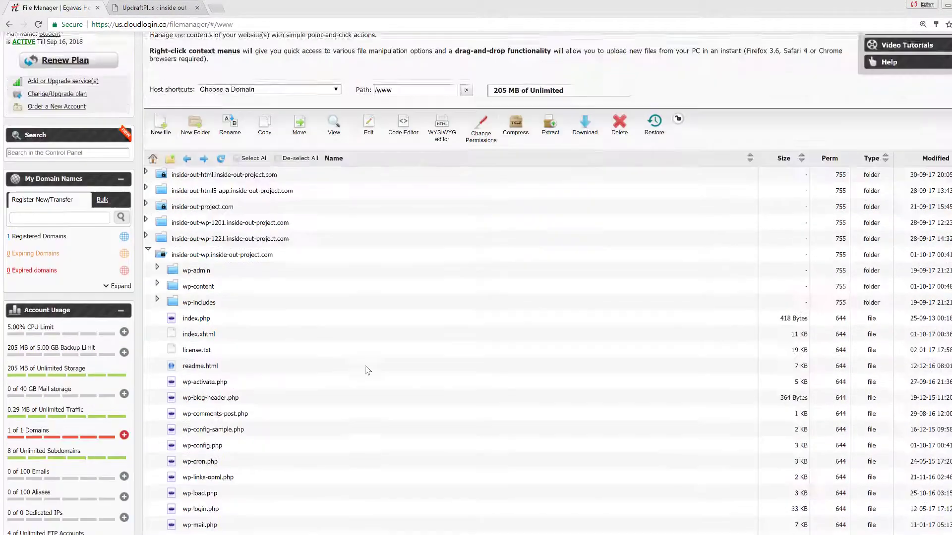
{"action": "scroll", "coordinate": [367, 370], "scroll_direction": "up", "scroll_amount": 1}
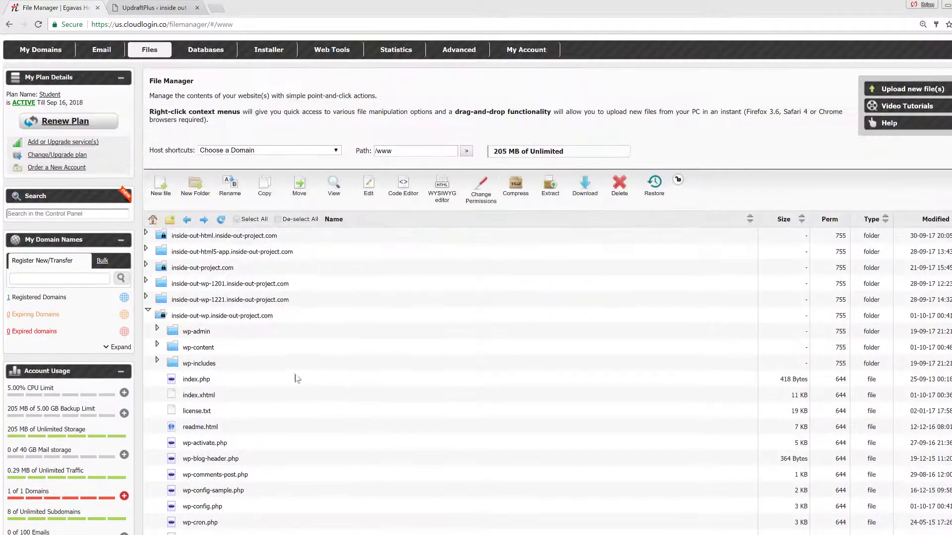
- Add a password-protected area to the site folder using the saved login
{"action": "right_click", "coordinate": [182, 320]}
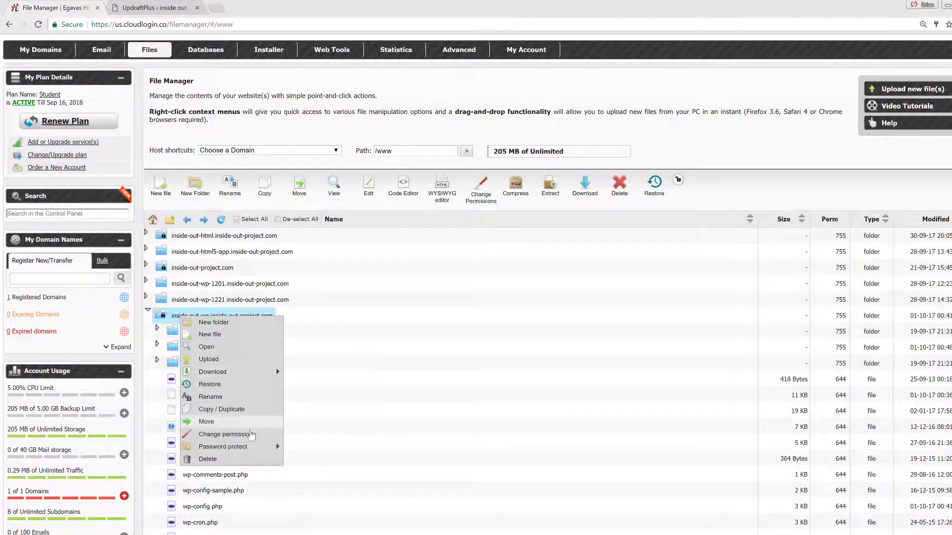
{"action": "mouse_move", "coordinate": [250, 448]}
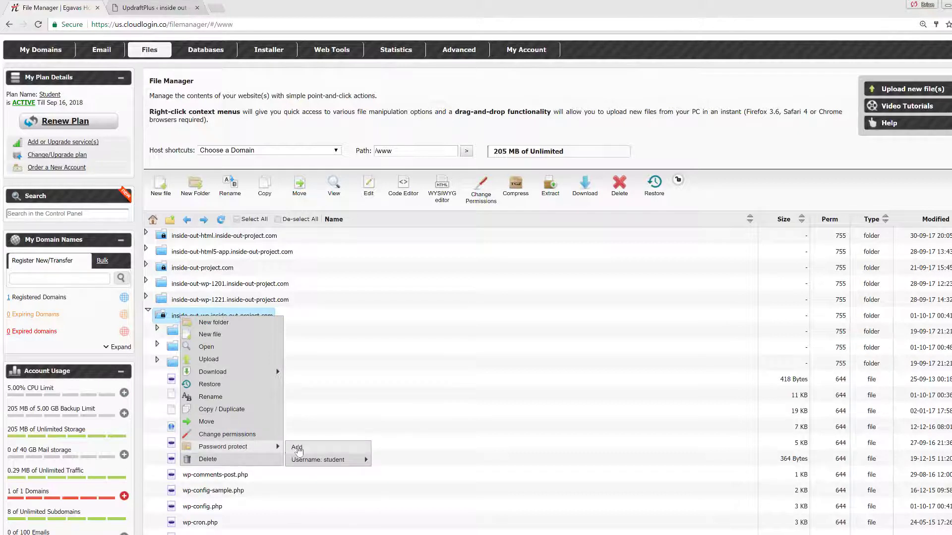
{"action": "left_click", "coordinate": [322, 446]}
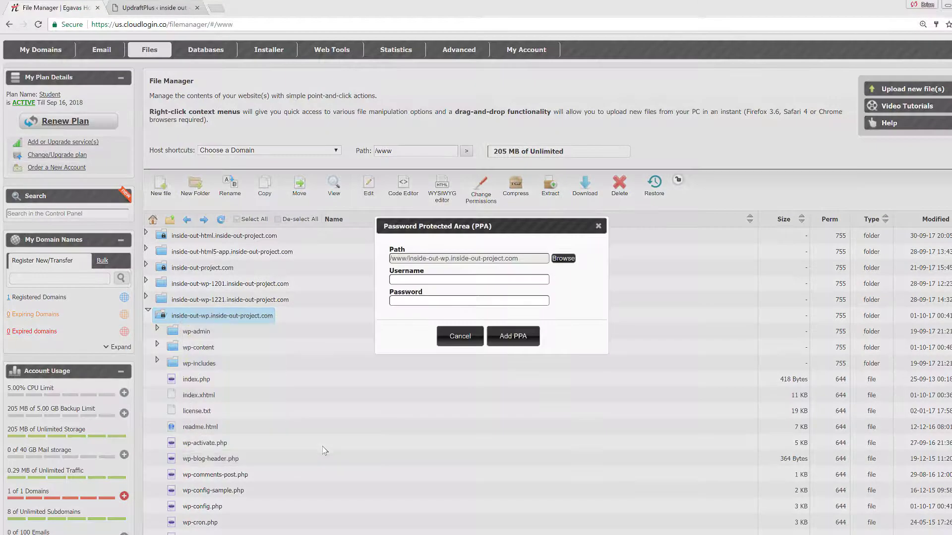
{"action": "left_click", "coordinate": [410, 281]}
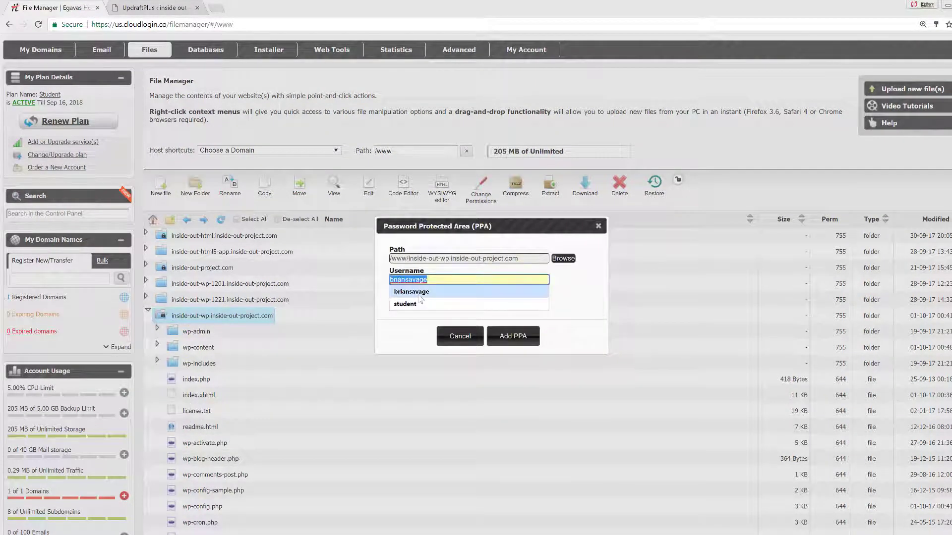
{"action": "left_click", "coordinate": [411, 303]}
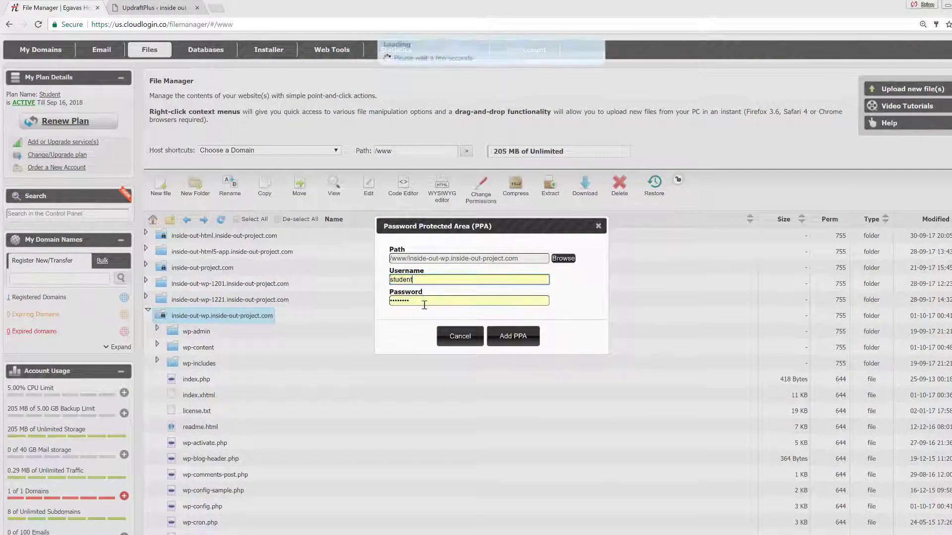
{"action": "left_click", "coordinate": [519, 347]}
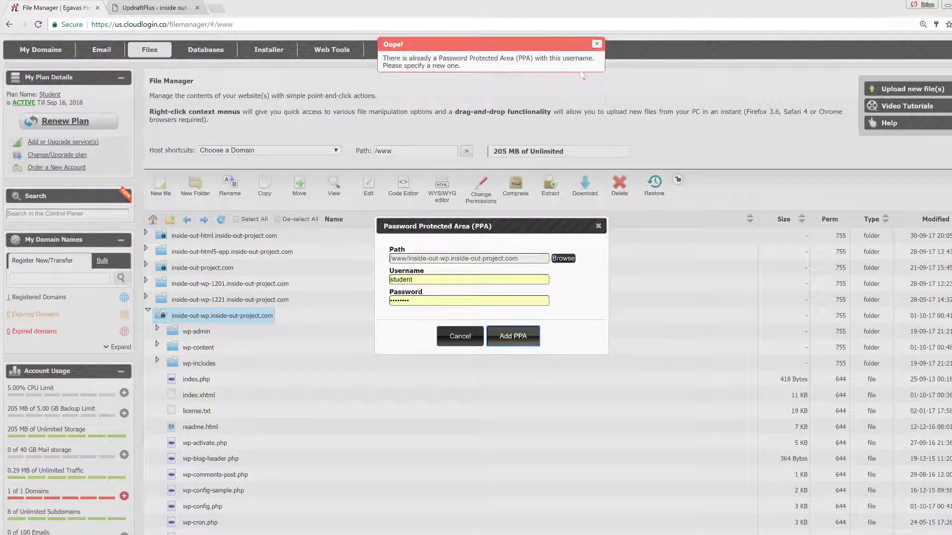
- Dismiss the already-protected error, close the dialog, and open the site folder
{"action": "left_click", "coordinate": [597, 44]}
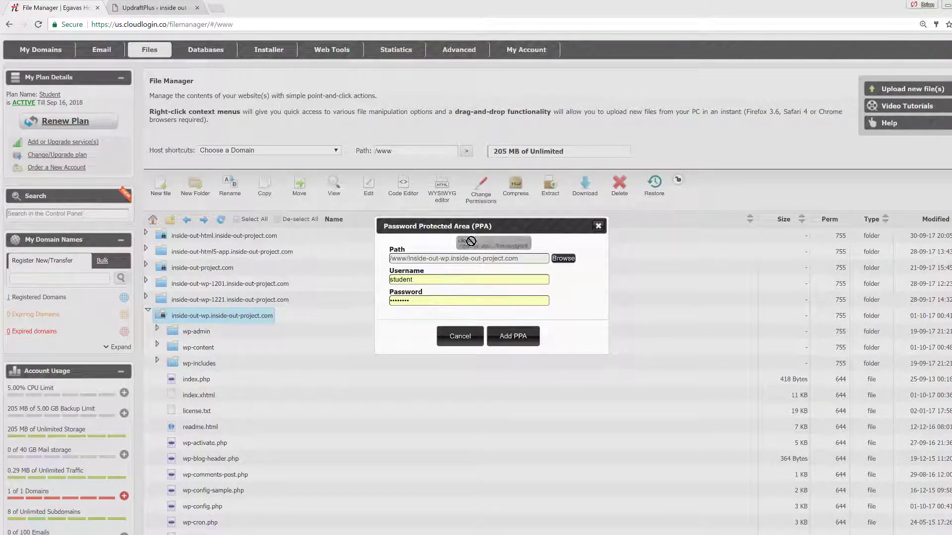
{"action": "left_click", "coordinate": [598, 226]}
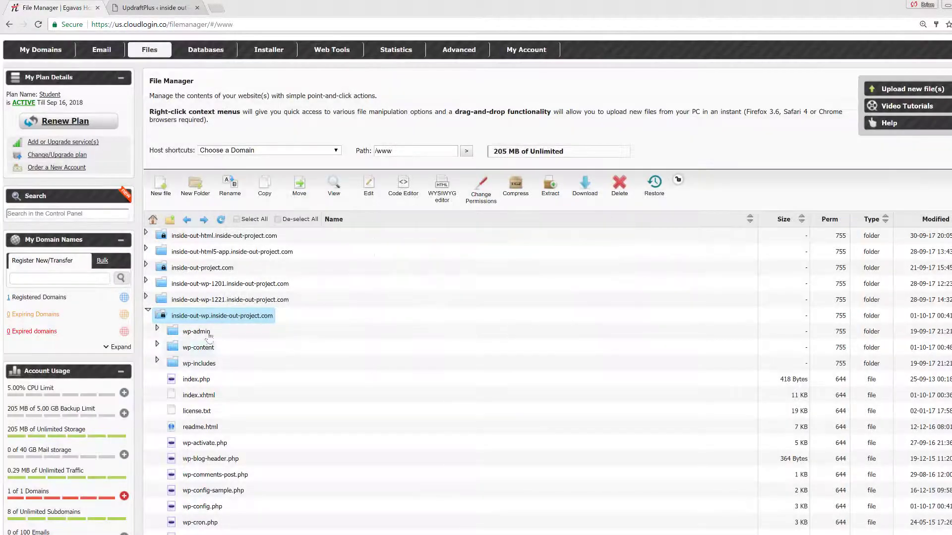
{"action": "left_click", "coordinate": [218, 317]}
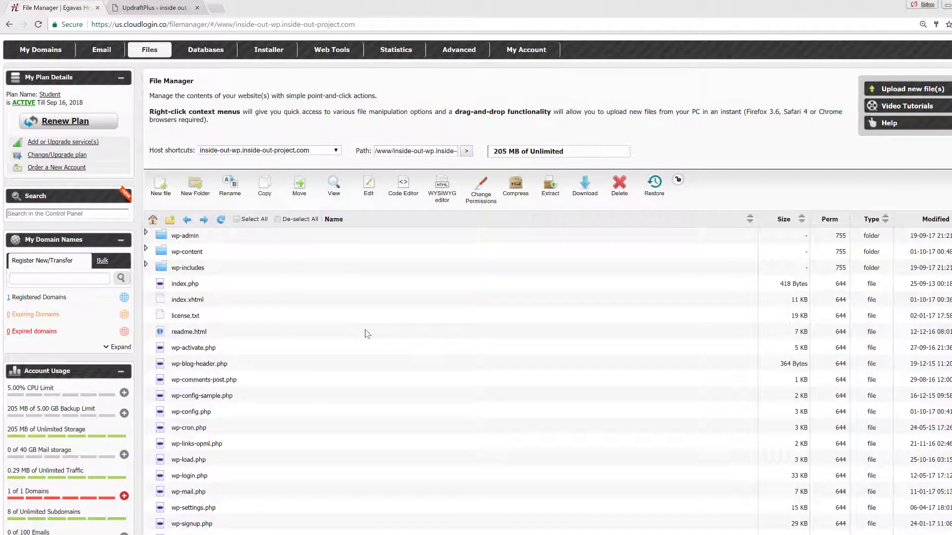
- From the UpdraftPlus tab, preview the live front page with its new tagline, then return to the Dashboard
{"action": "left_click", "coordinate": [161, 7]}
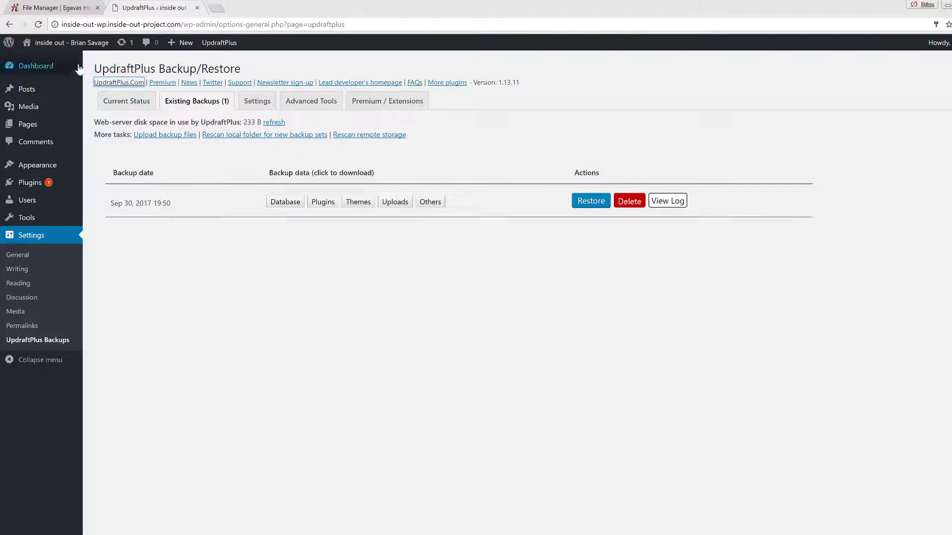
{"action": "mouse_move", "coordinate": [73, 58]}
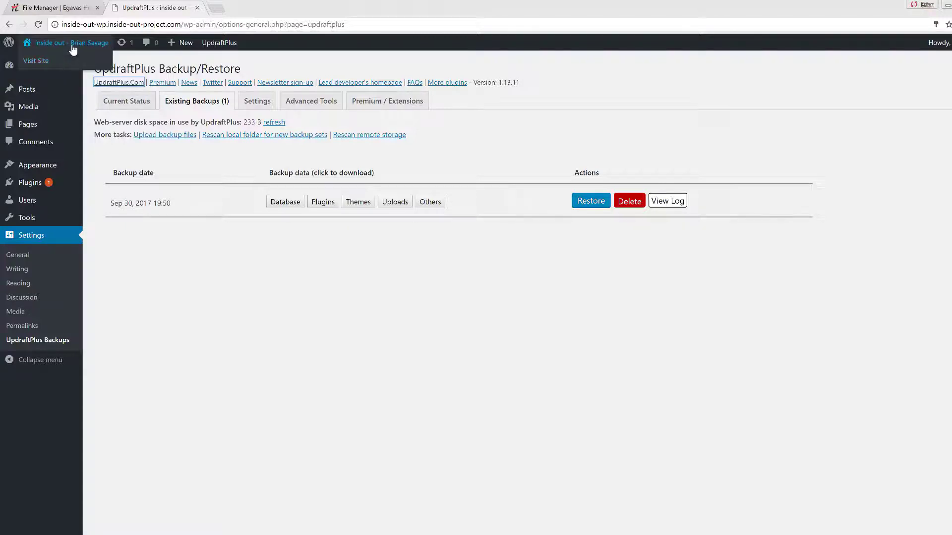
{"action": "left_click", "coordinate": [47, 61]}
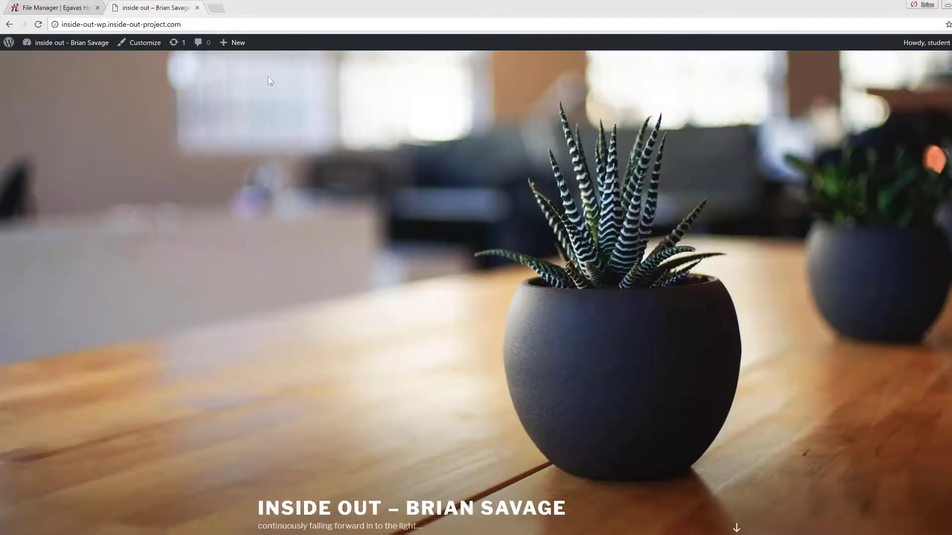
{"action": "scroll", "coordinate": [312, 146], "scroll_direction": "down", "scroll_amount": 6}
{"action": "scroll", "coordinate": [317, 148], "scroll_direction": "up", "scroll_amount": 6}
{"action": "mouse_move", "coordinate": [85, 49]}
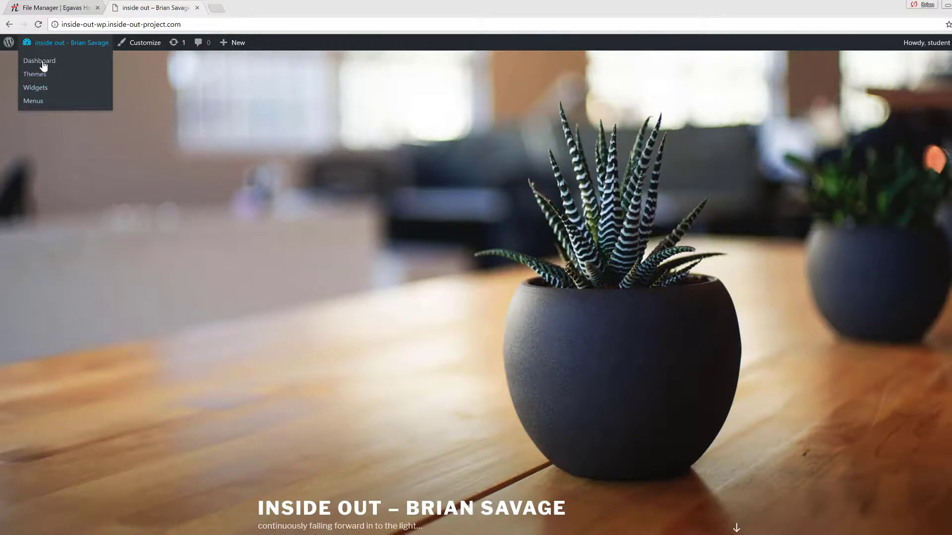
{"action": "left_click", "coordinate": [43, 62]}
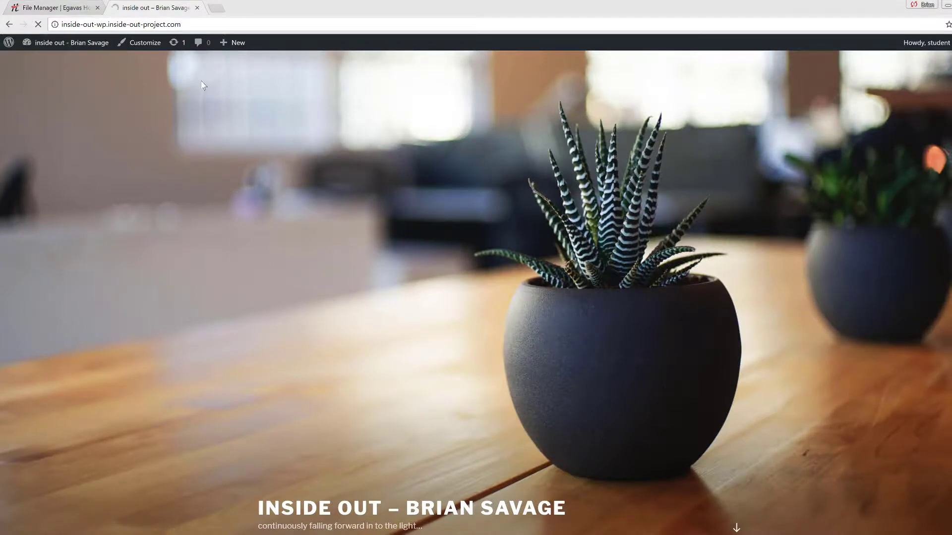